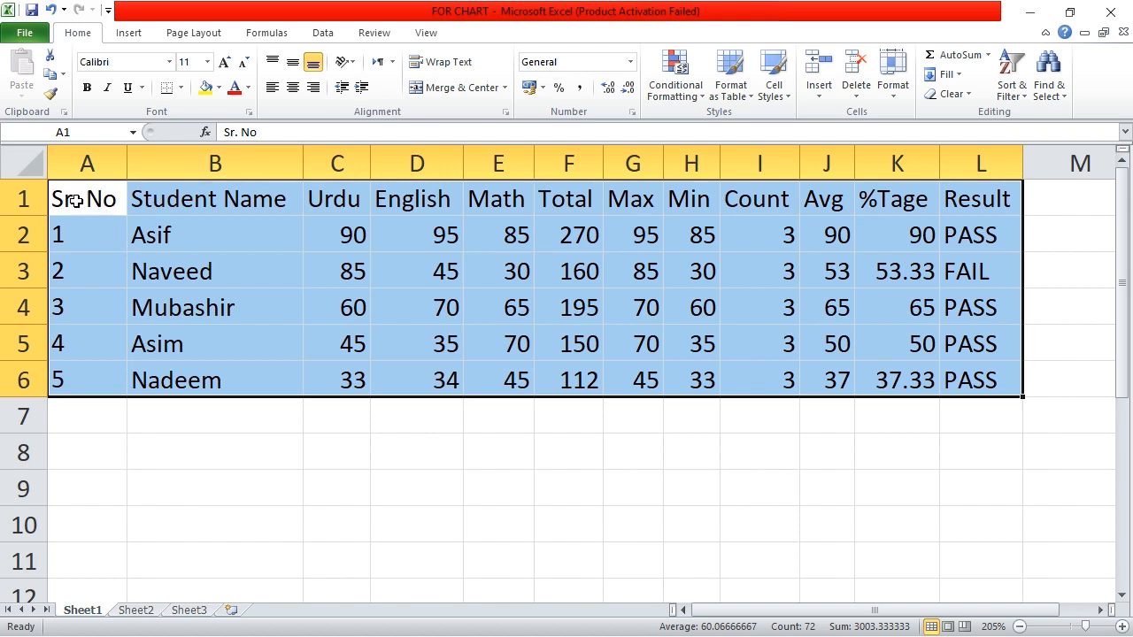
Set the font size of the whole table A1:L6 to 12 and autofit its column widths
drag(81, 201, 995, 381)
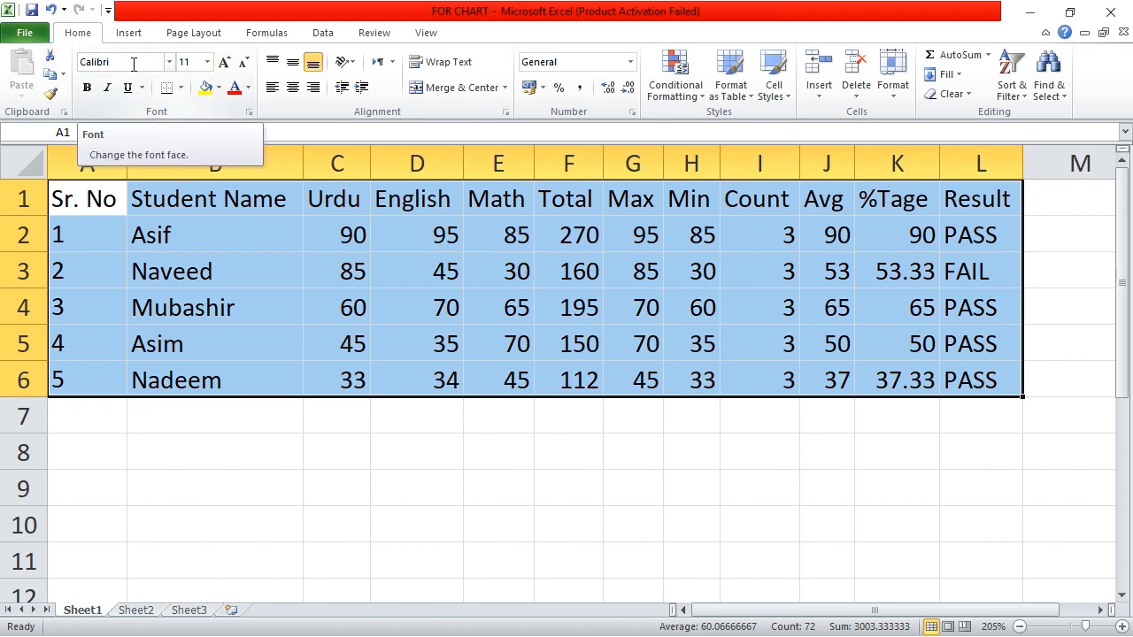
click(207, 62)
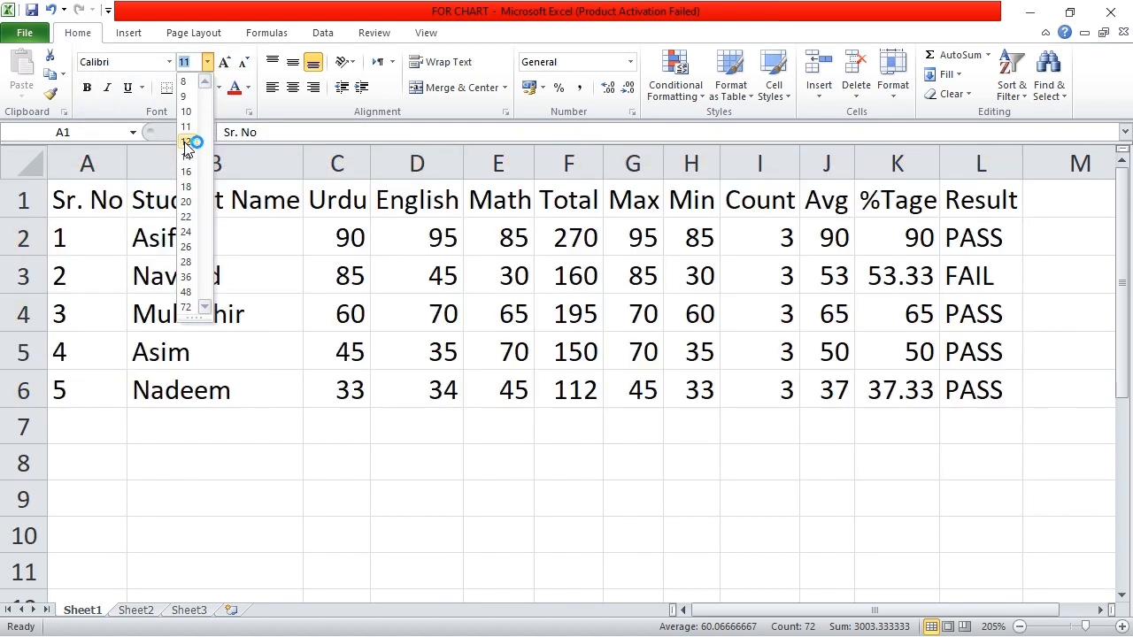
click(186, 141)
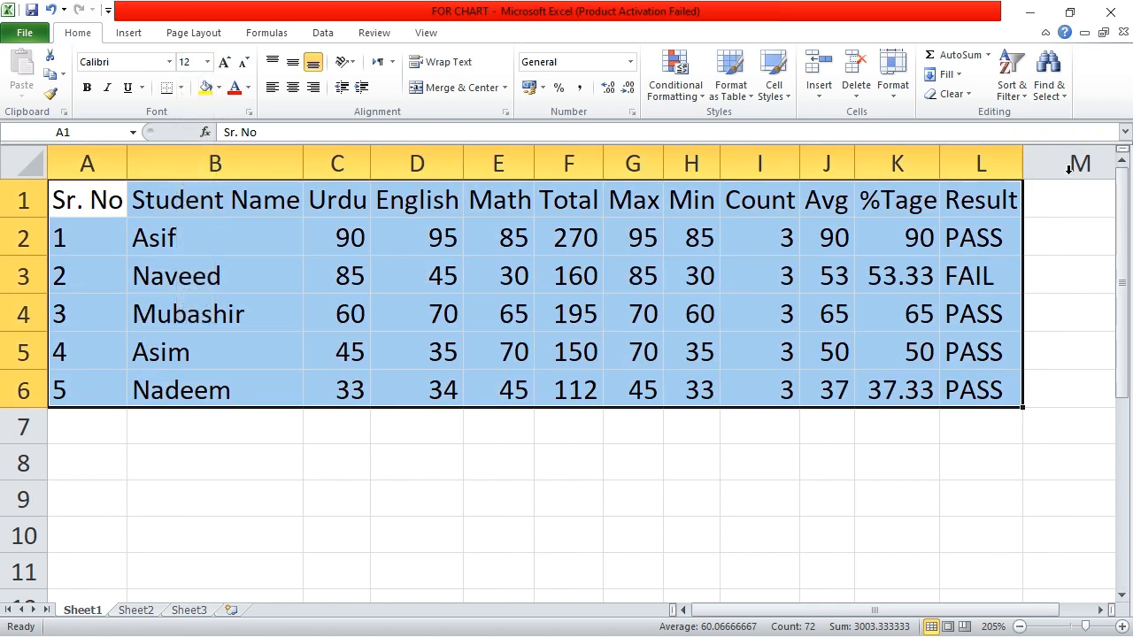
click(904, 108)
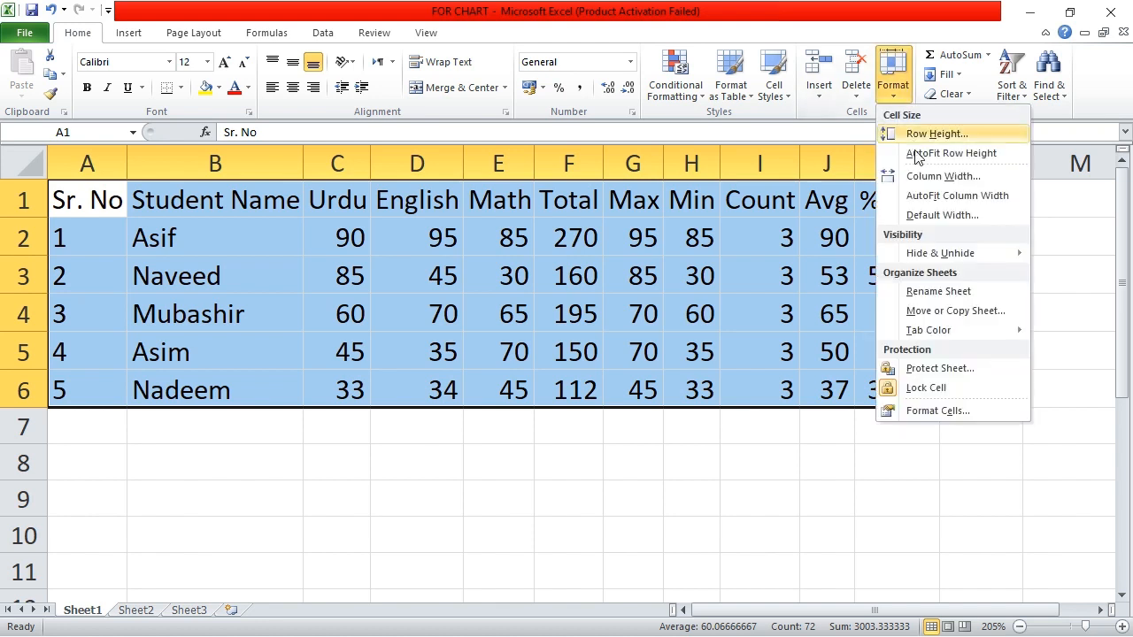
click(934, 198)
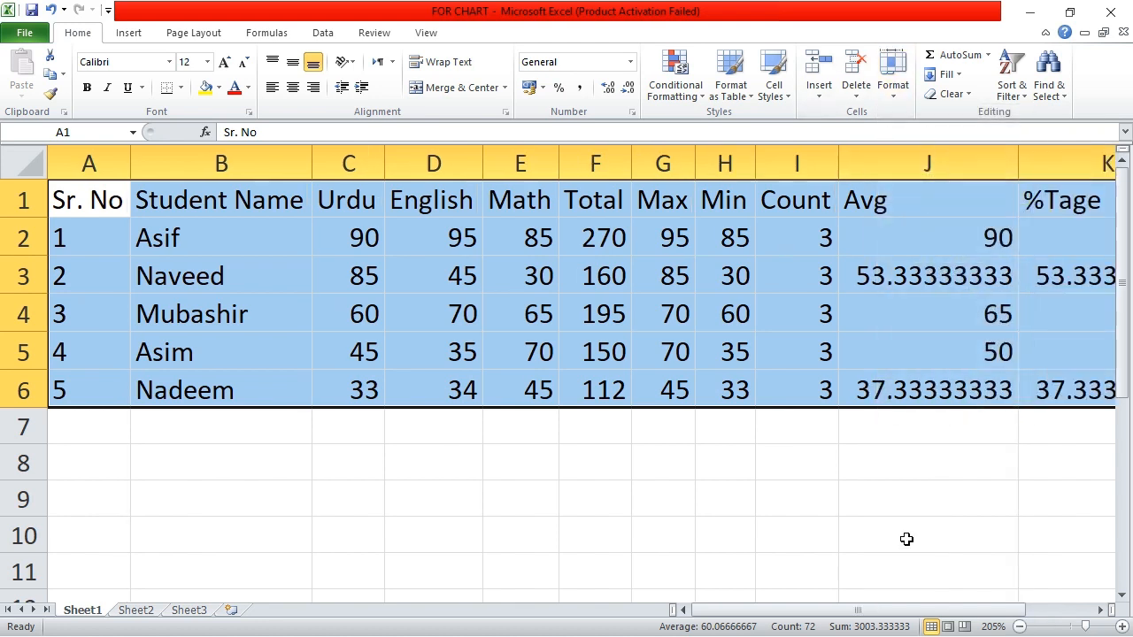
Reduce the average in cell J3 to two decimal places
click(1100, 609)
click(1100, 609)
click(1100, 609)
click(1100, 609)
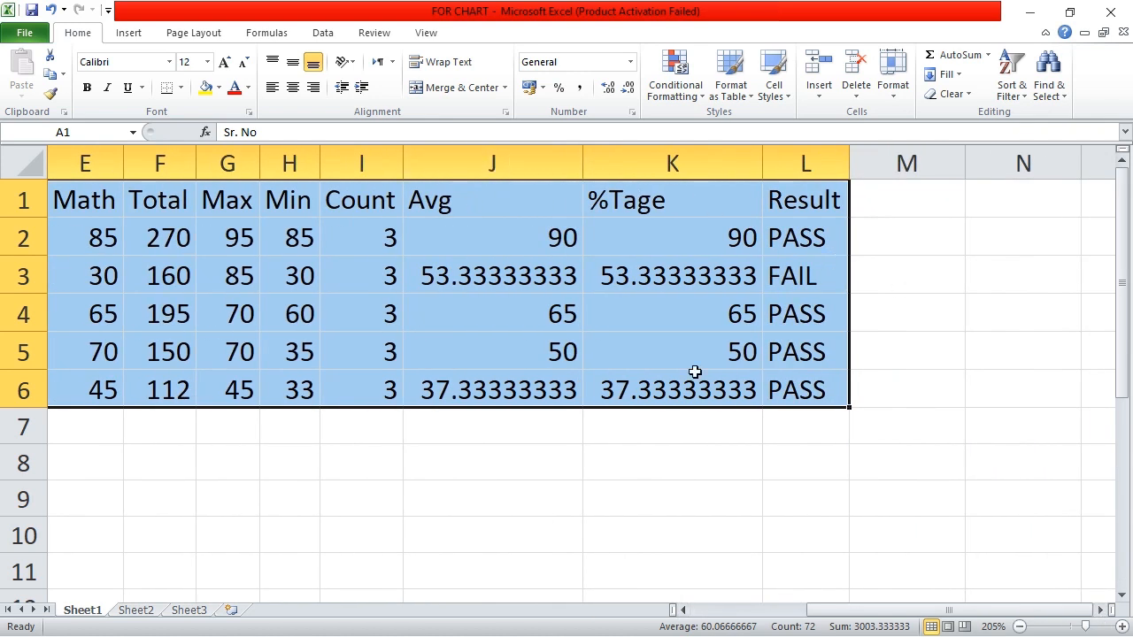
click(542, 276)
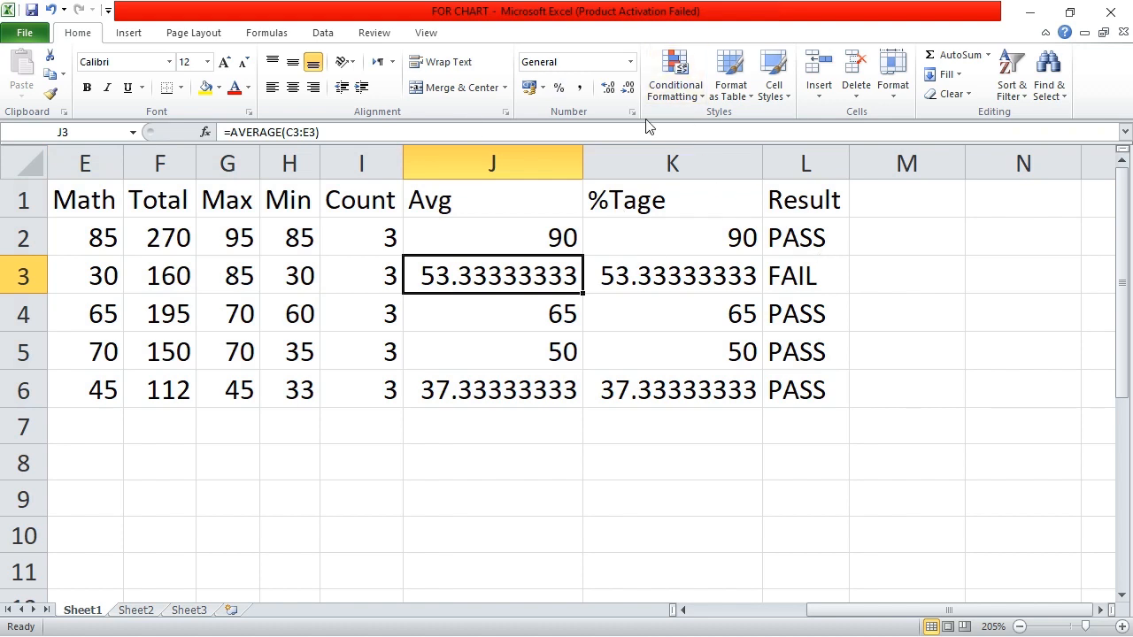
click(628, 89)
click(628, 88)
click(628, 88)
click(628, 89)
click(628, 88)
click(628, 89)
Reduce the average in cell J6 to two decimal places
click(563, 392)
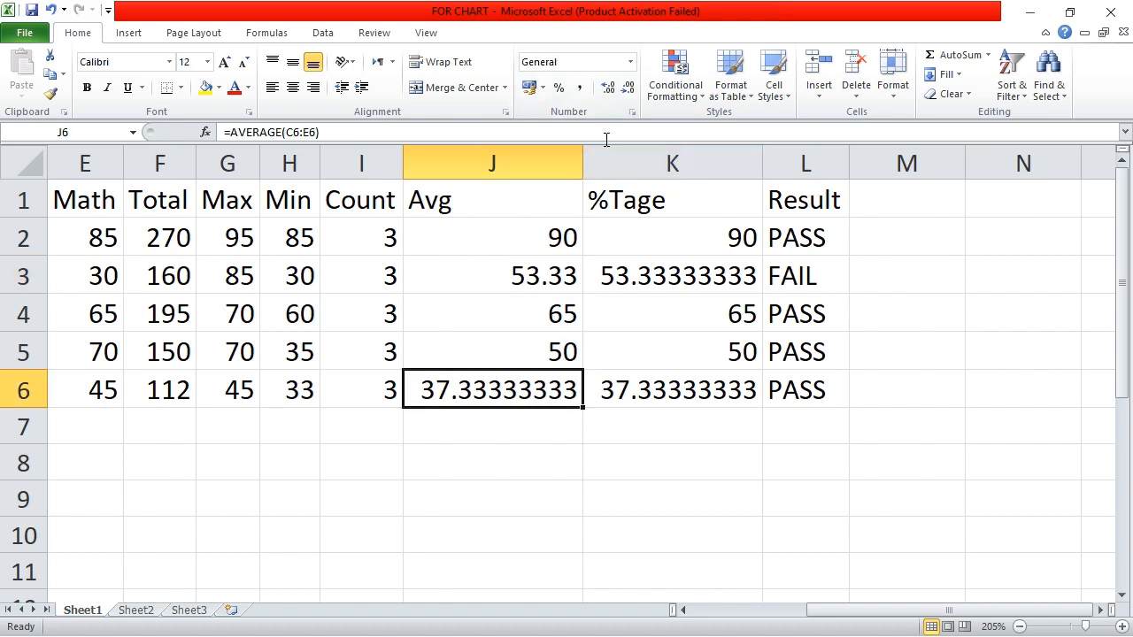
click(628, 89)
click(627, 88)
click(627, 89)
click(627, 89)
click(627, 89)
click(627, 89)
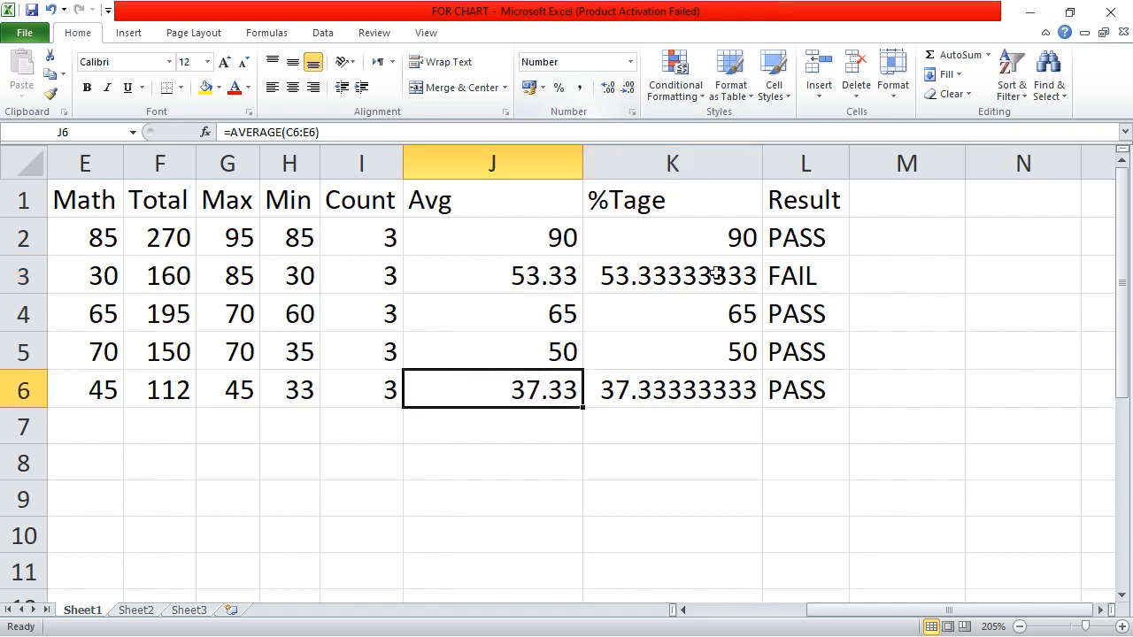
Reduce the percentage in cell K3 to two decimal places
click(713, 272)
click(627, 89)
click(628, 89)
click(627, 88)
click(627, 89)
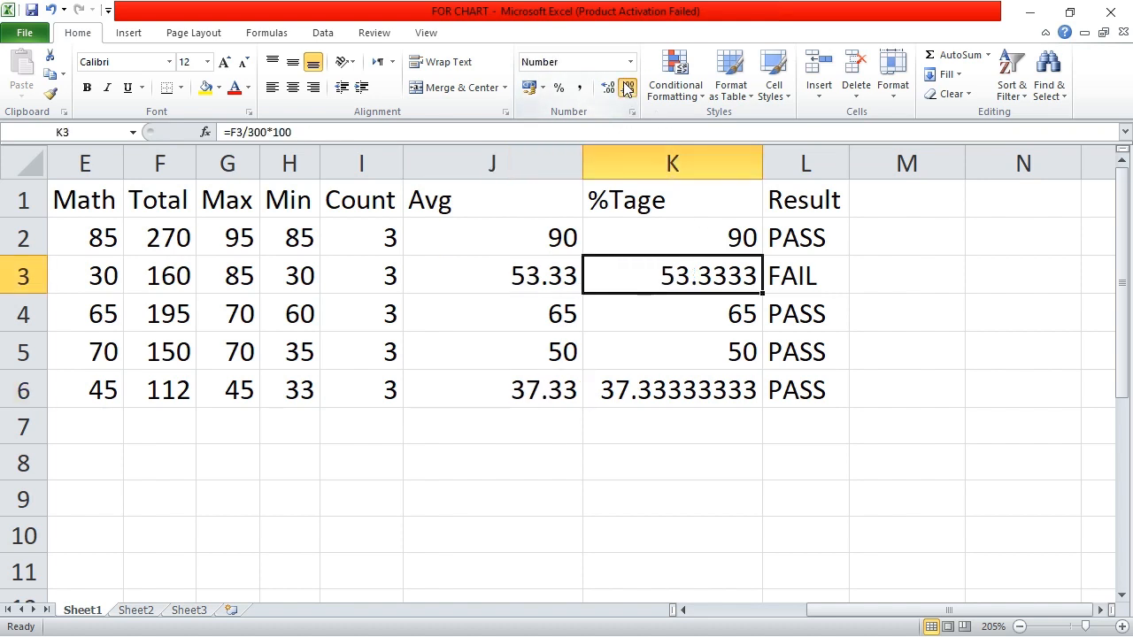
click(627, 89)
click(627, 89)
Reduce the percentage in cell K6 to two decimal places
click(699, 389)
click(628, 88)
click(628, 88)
click(627, 89)
click(628, 88)
click(627, 88)
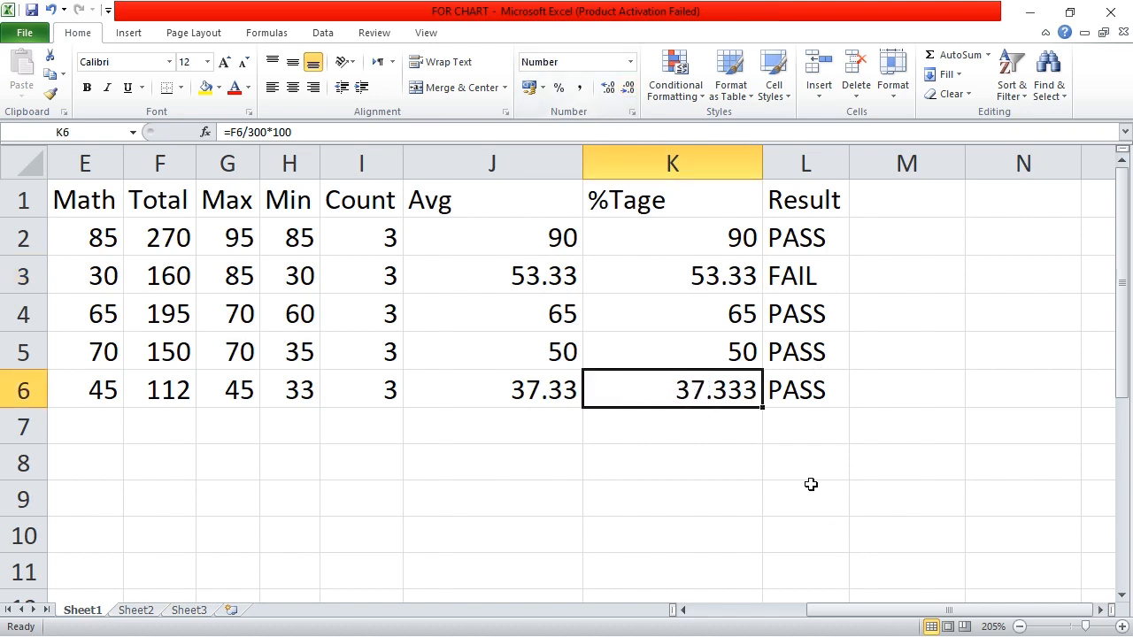
click(628, 88)
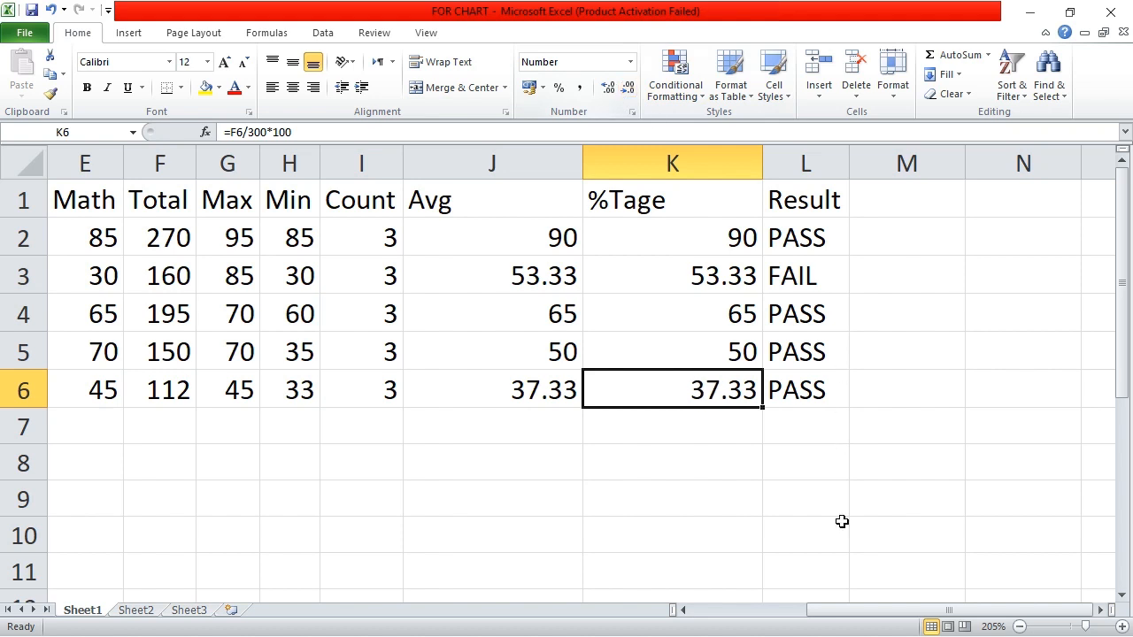
Autofit the column widths of the table A1:L6 again to suit the shortened decimal values
drag(862, 611, 681, 610)
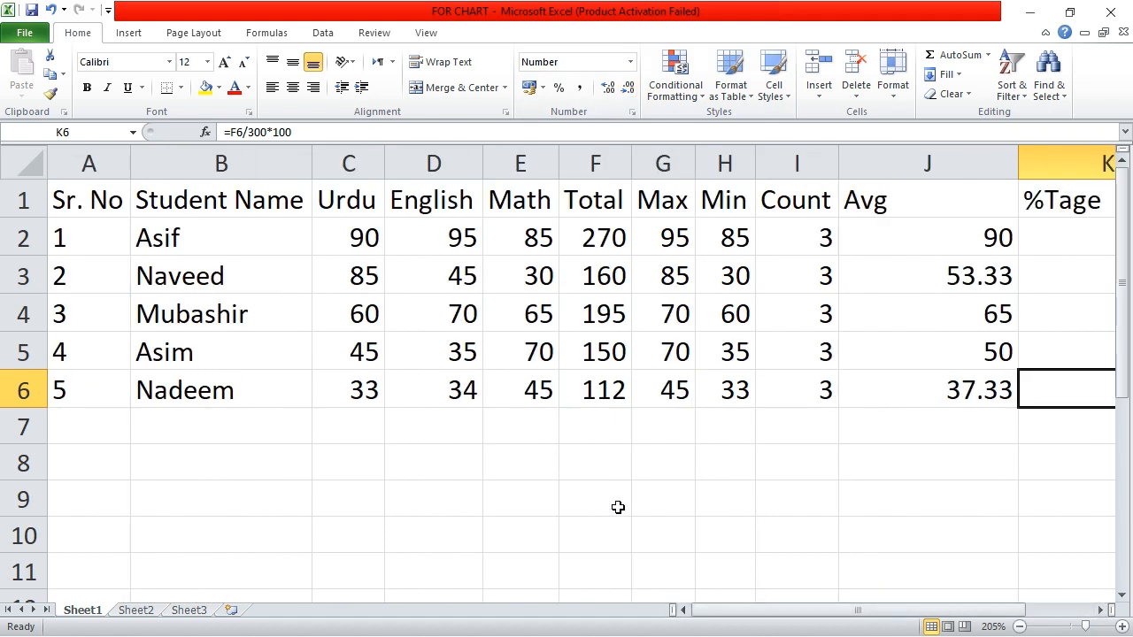
scroll(617, 507, down, 1)
scroll(612, 493, down, 1)
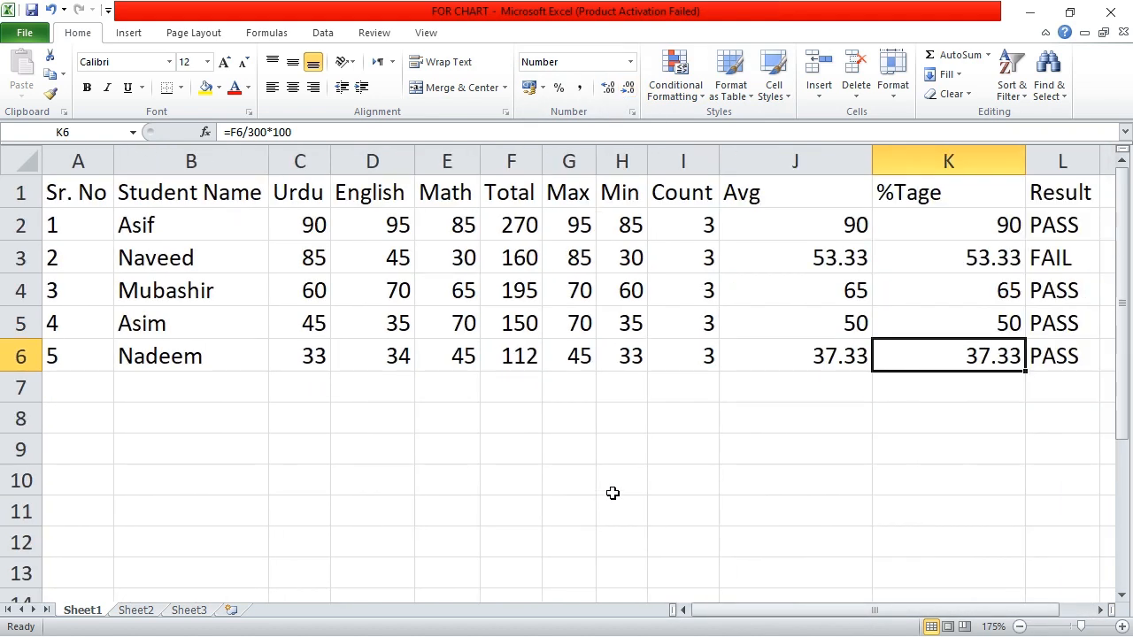
scroll(613, 493, down, 1)
drag(71, 185, 955, 331)
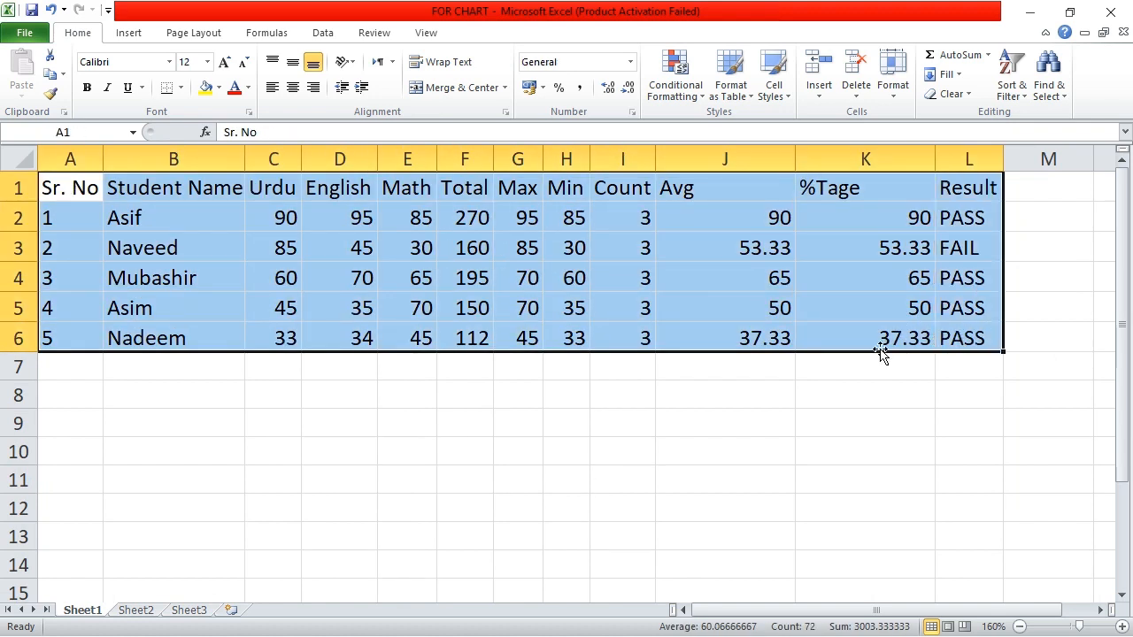
click(892, 96)
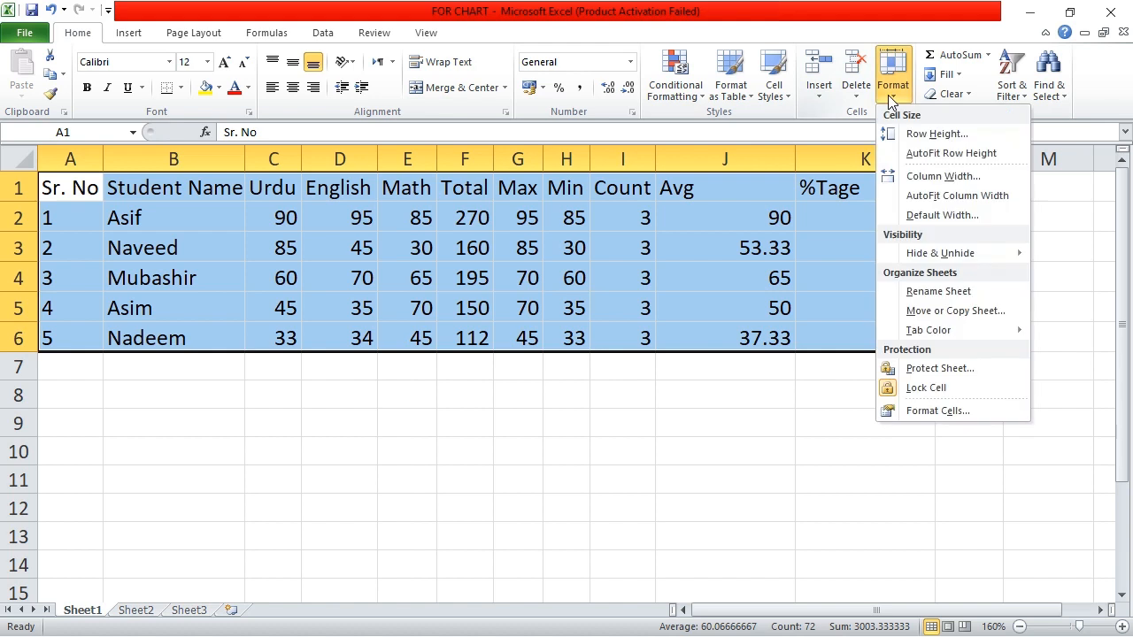
click(945, 198)
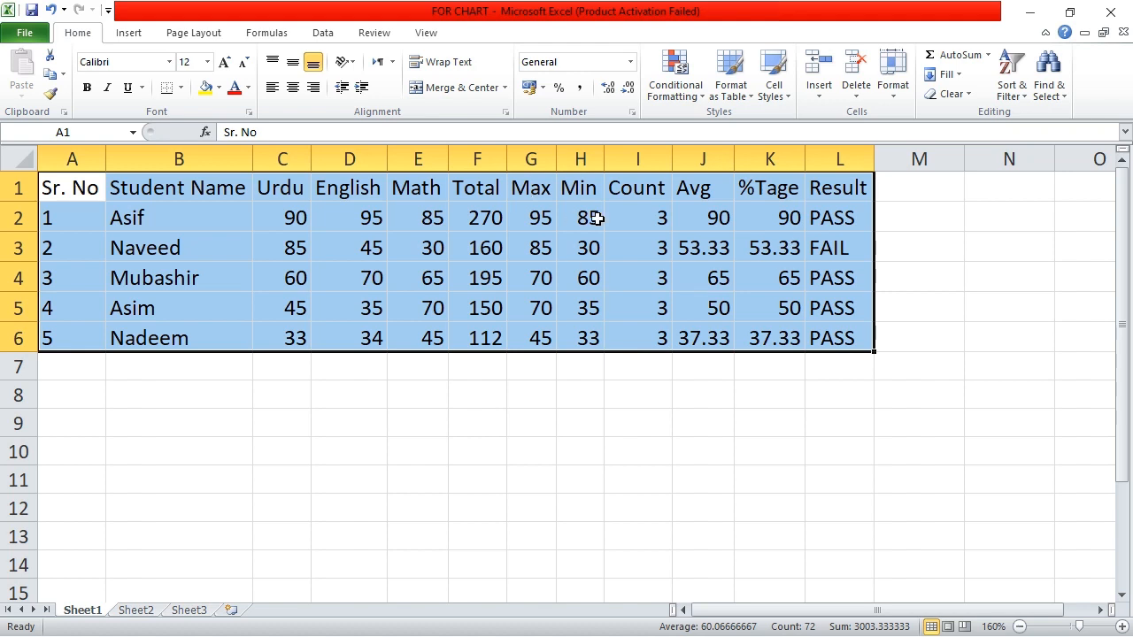
Center the serial numbers in A2:A6 horizontally
click(71, 219)
double_click(71, 220)
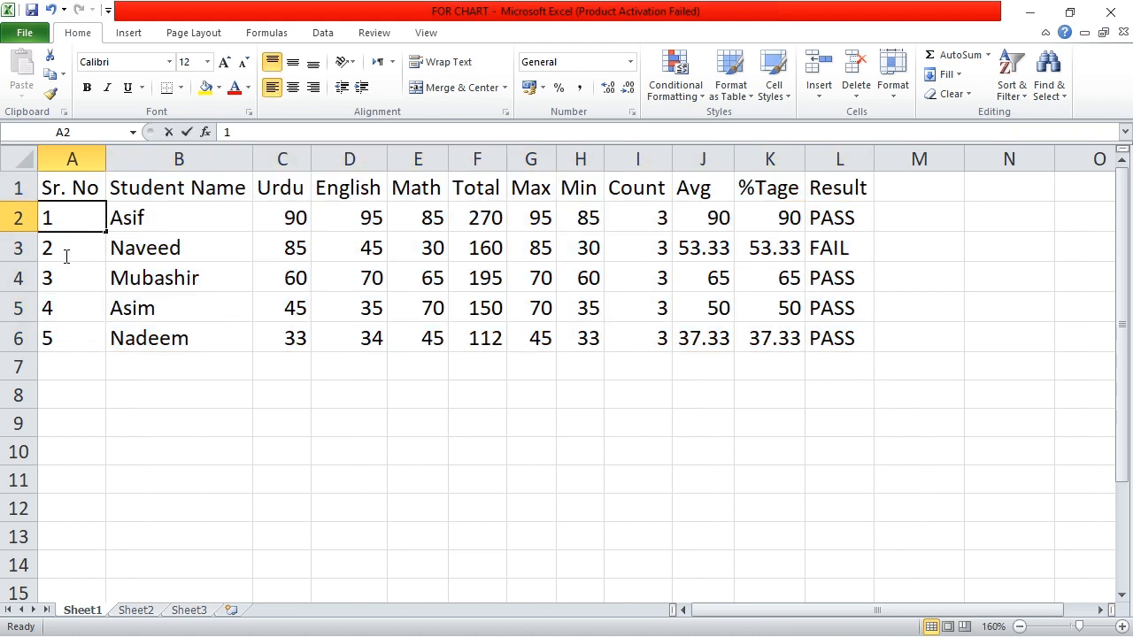
click(71, 316)
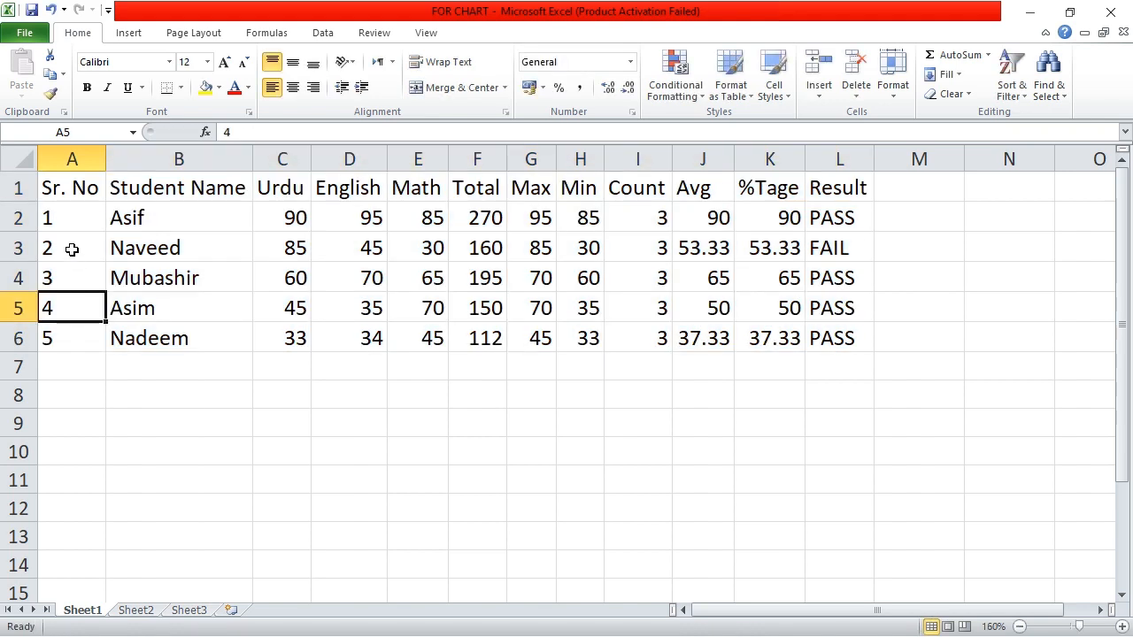
drag(74, 213, 67, 334)
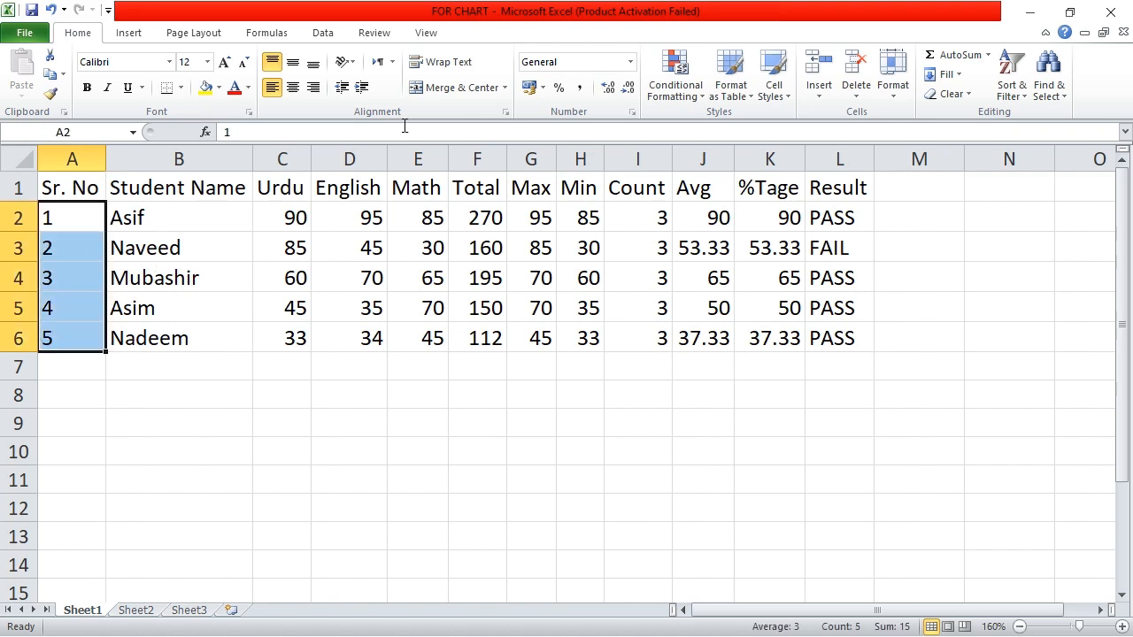
click(297, 87)
Center the values in C2:I6 and the Result entries in L2:L6 horizontally
drag(289, 212, 646, 348)
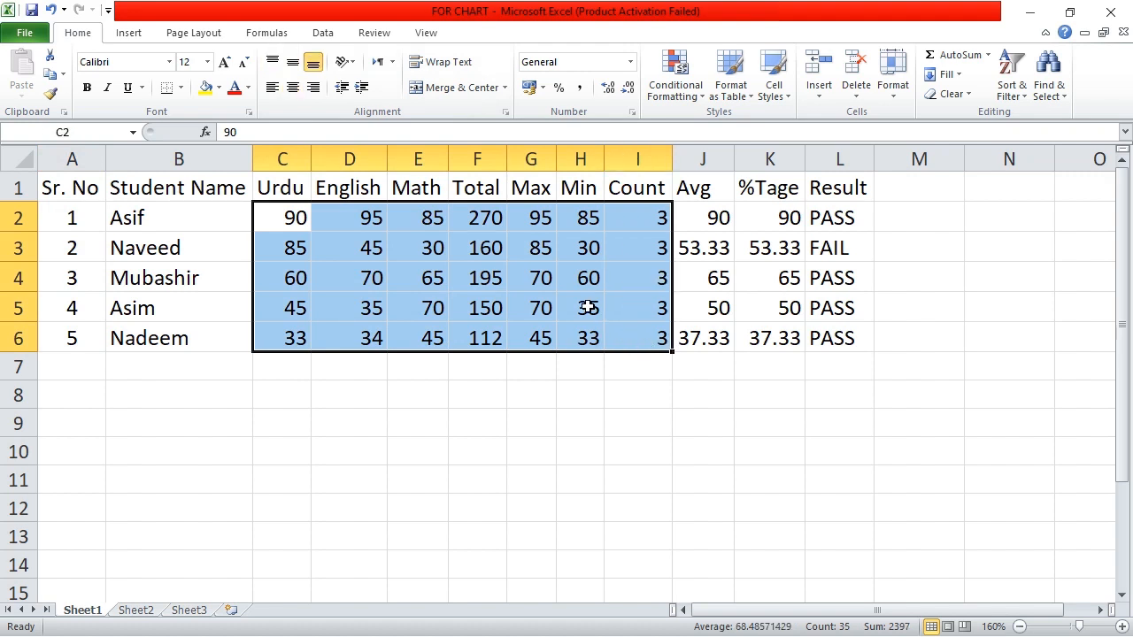
click(292, 88)
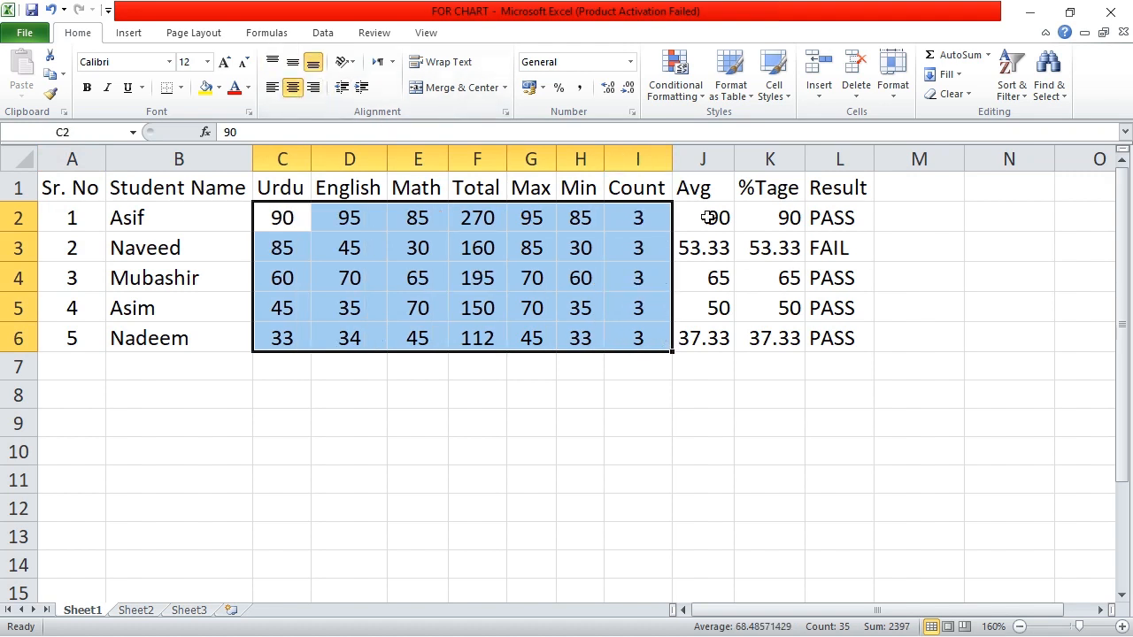
drag(827, 215, 838, 340)
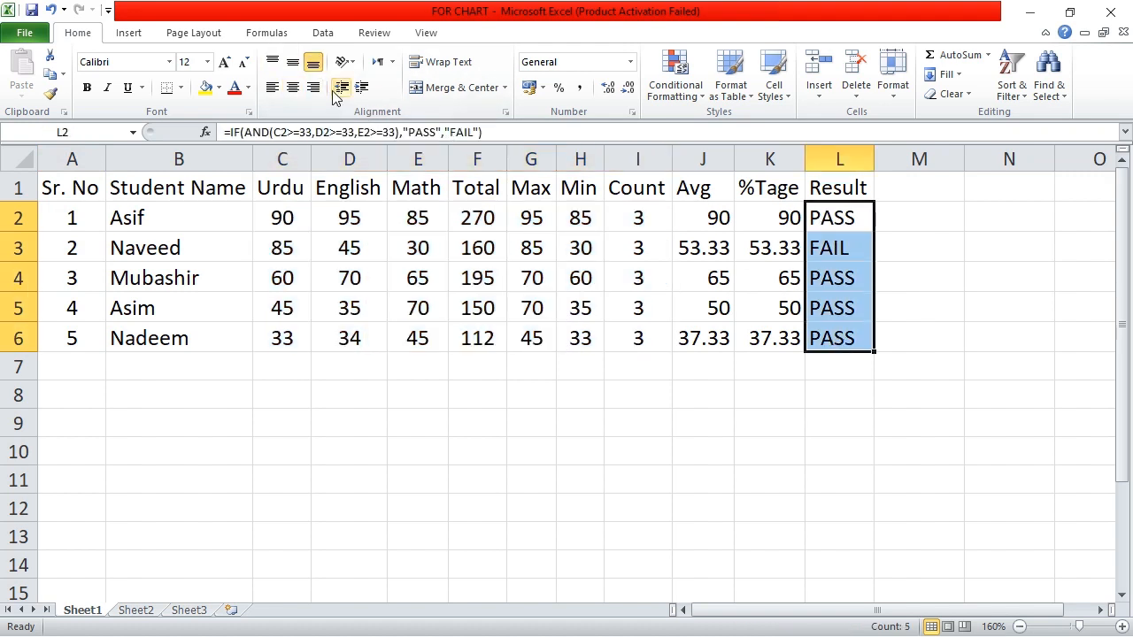
click(292, 88)
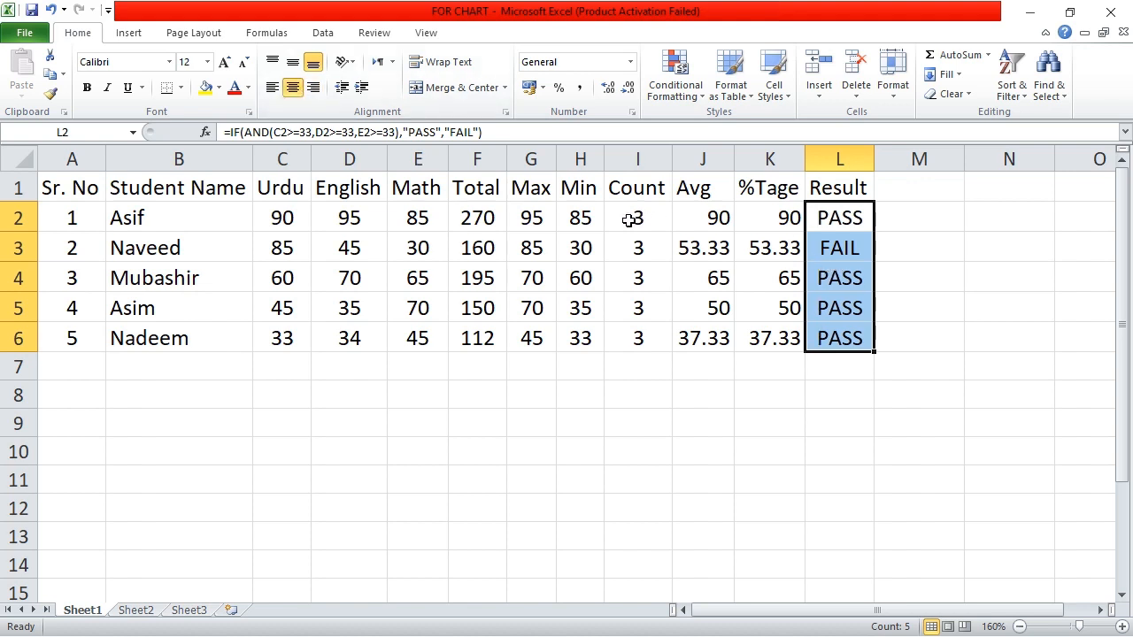
Center the header row A1:L1 and fill it with the standard yellow color
drag(62, 188, 844, 189)
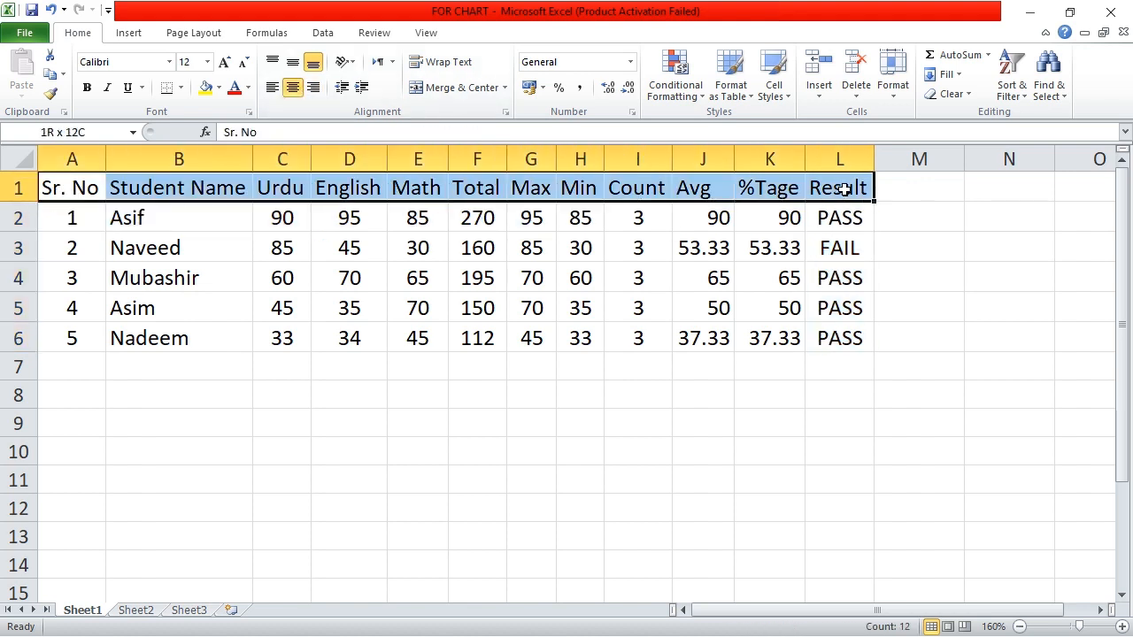
click(292, 92)
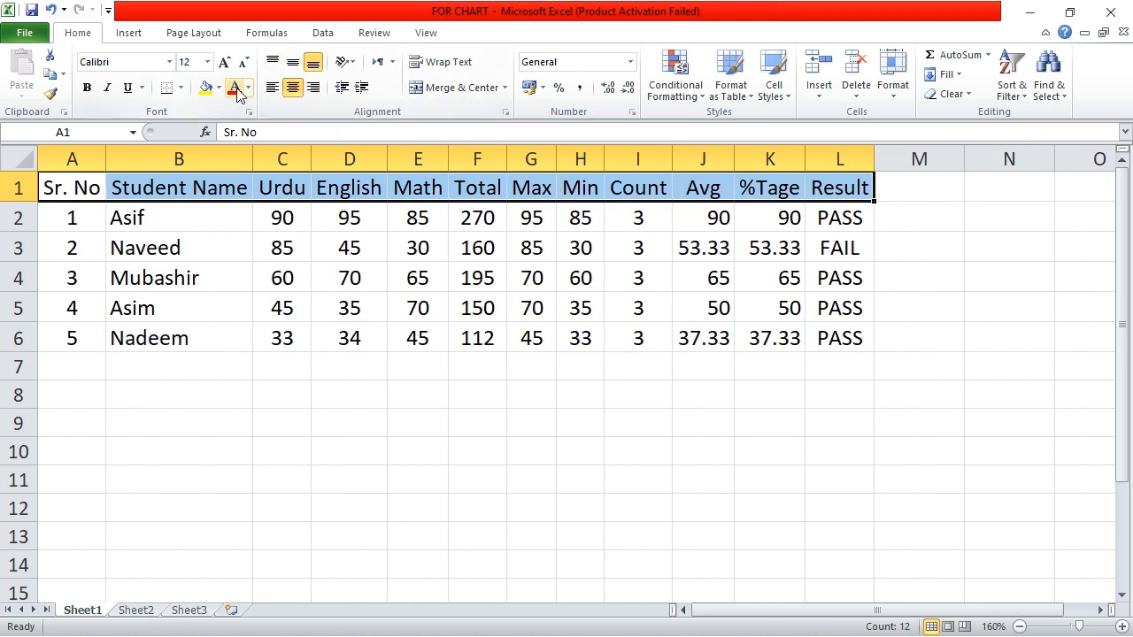
click(249, 87)
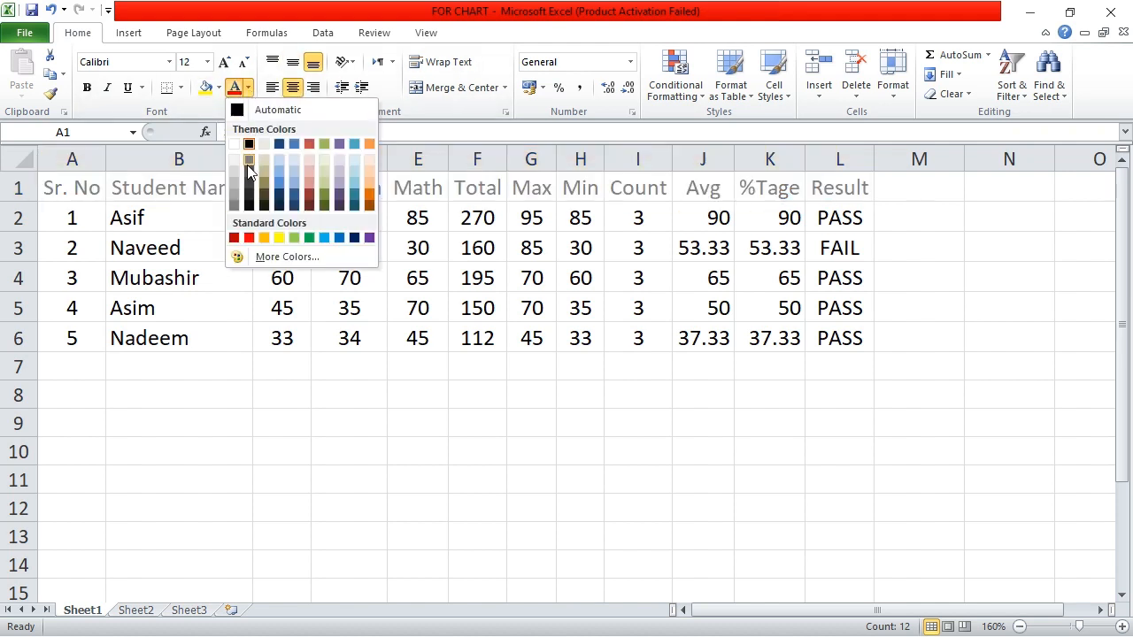
click(220, 88)
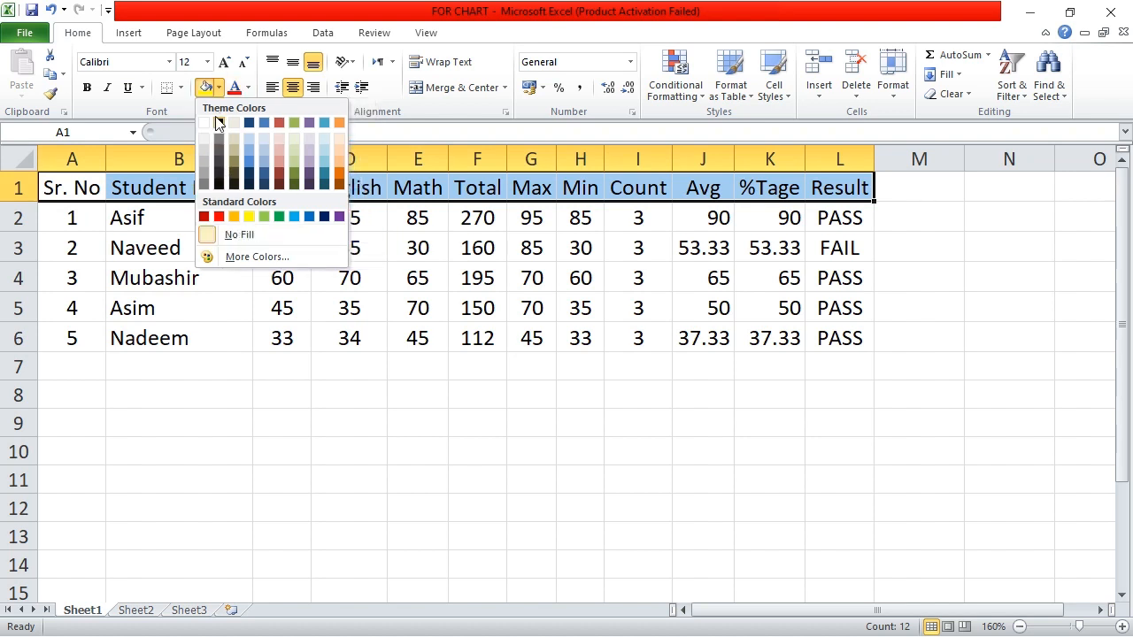
click(252, 222)
click(390, 360)
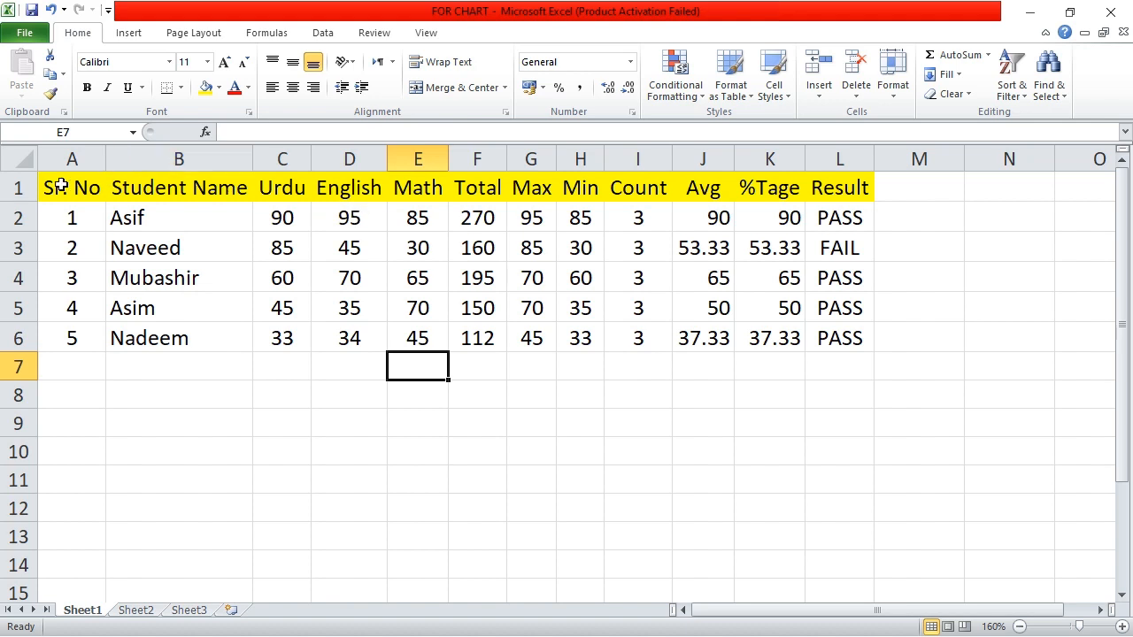
Check the table's print preview with No Scaling, and return to the worksheet
drag(62, 190, 859, 333)
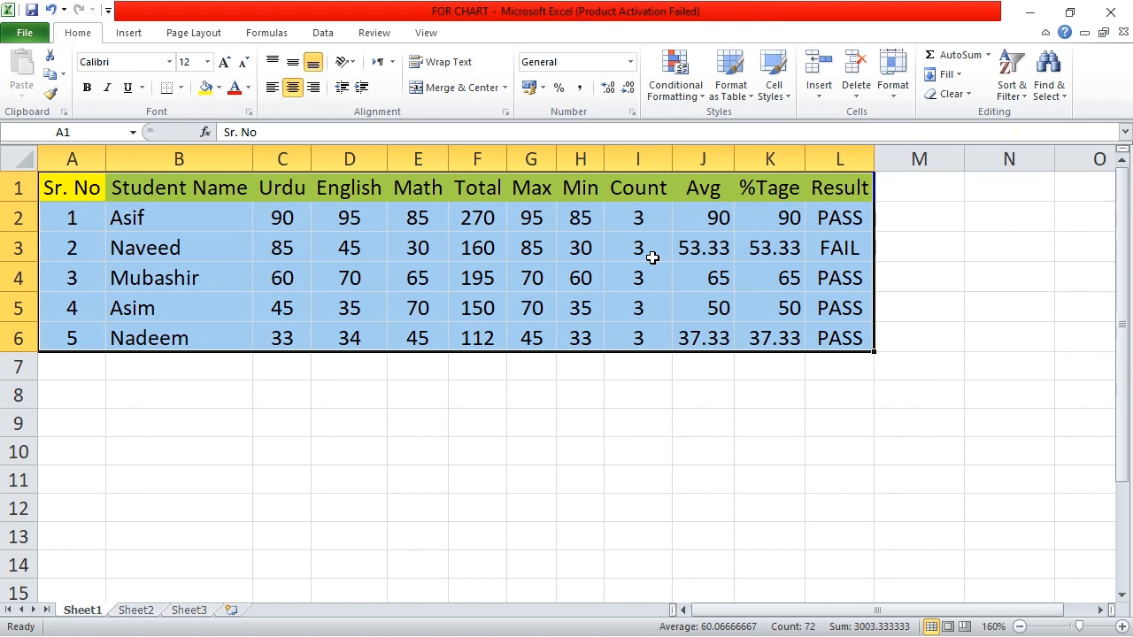
key(ctrl+p)
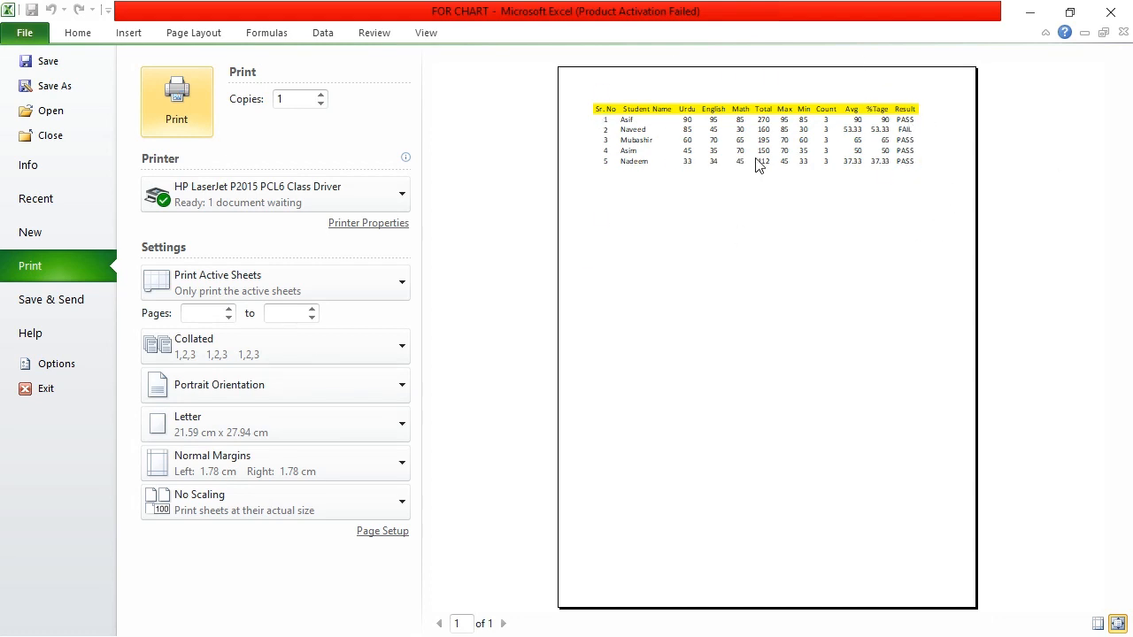
click(268, 503)
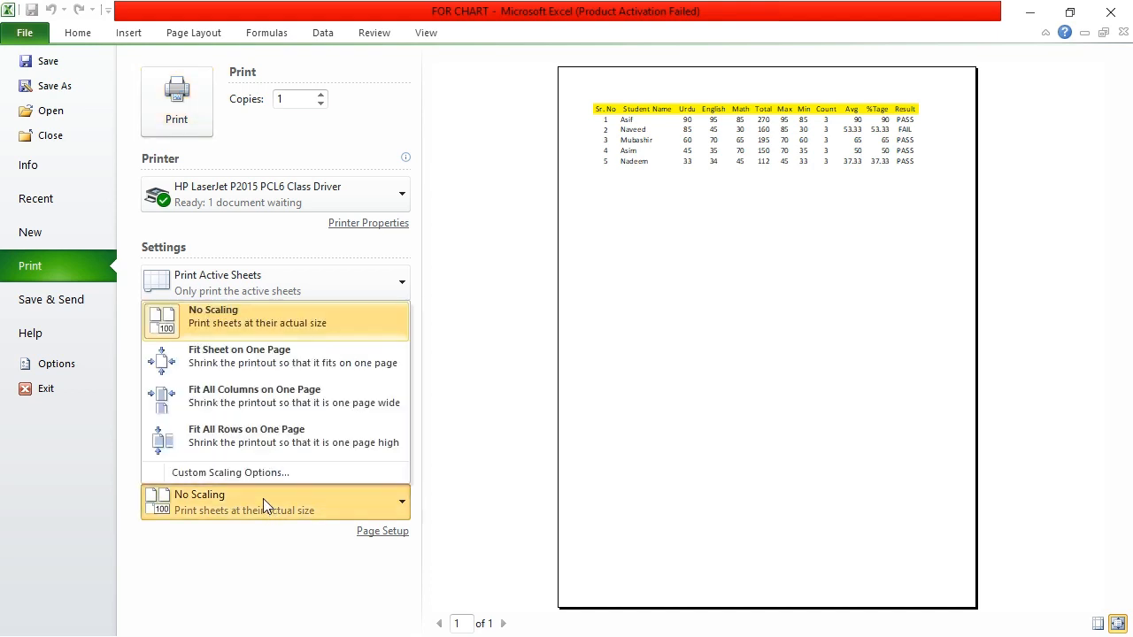
click(254, 326)
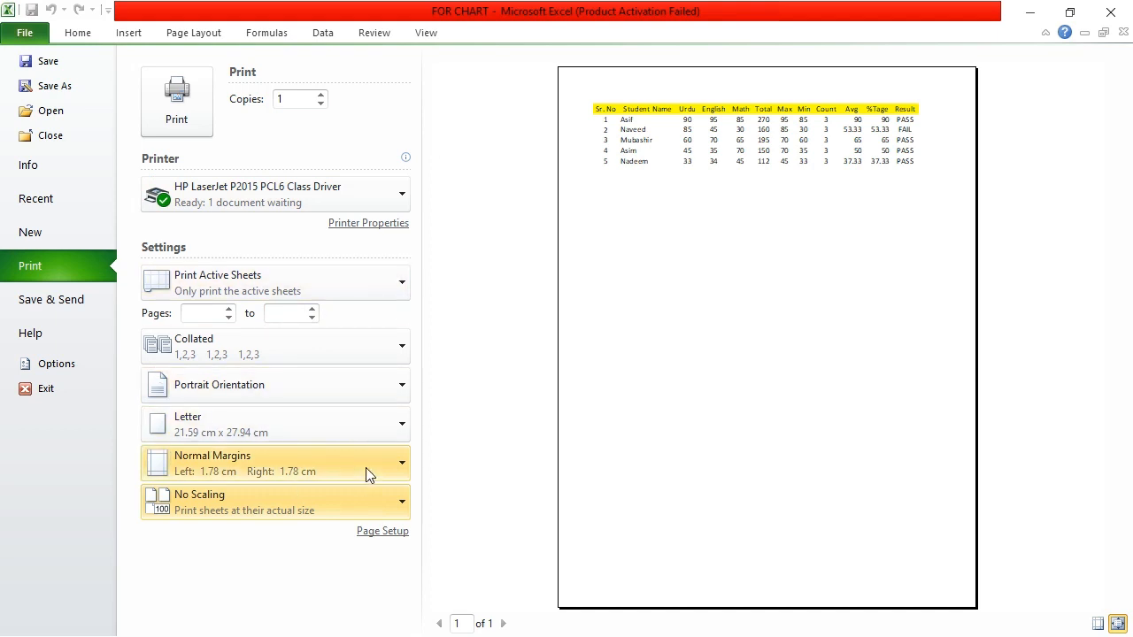
click(76, 33)
click(587, 422)
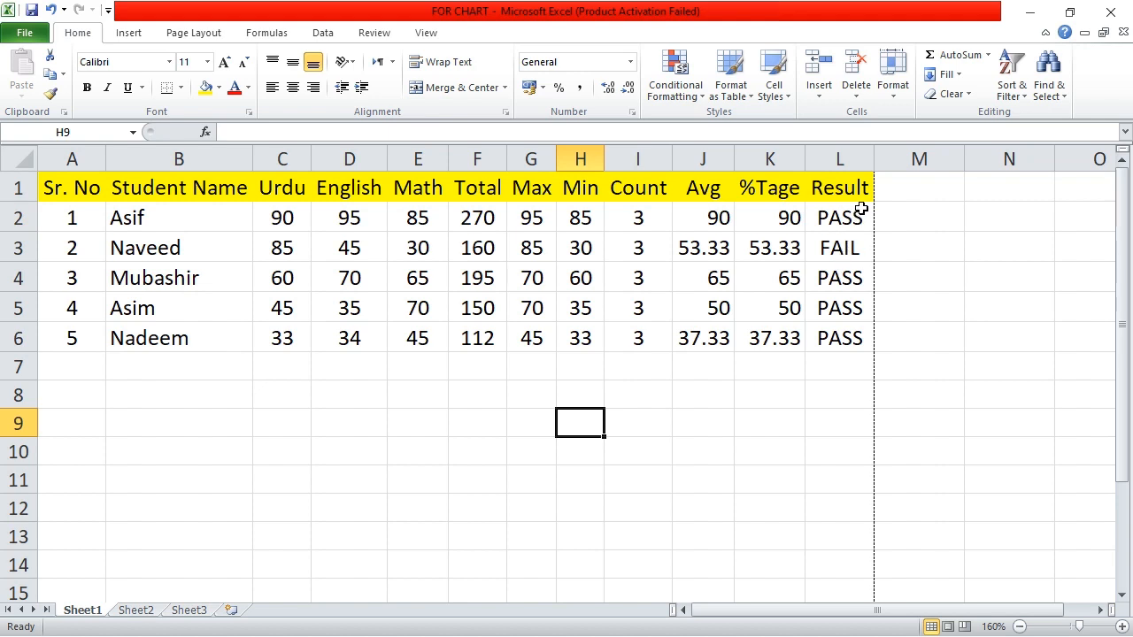
Copy the Result column L1:L6 and paste the copy into column M starting at M1
click(846, 189)
drag(846, 189, 834, 306)
key(ctrl+c)
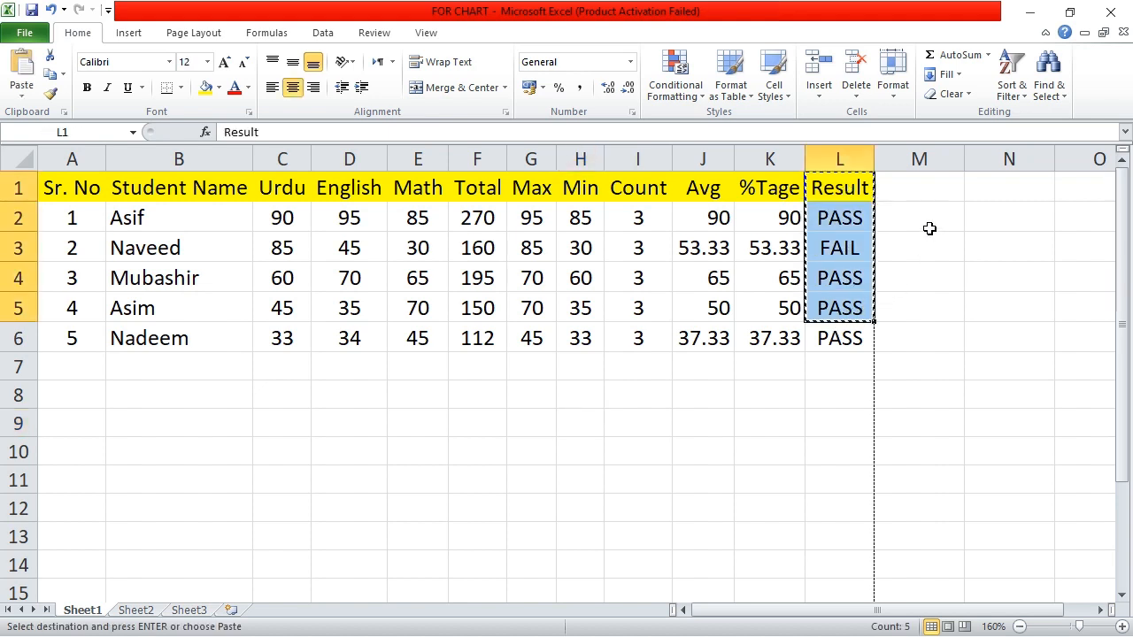
click(832, 276)
drag(828, 202, 834, 340)
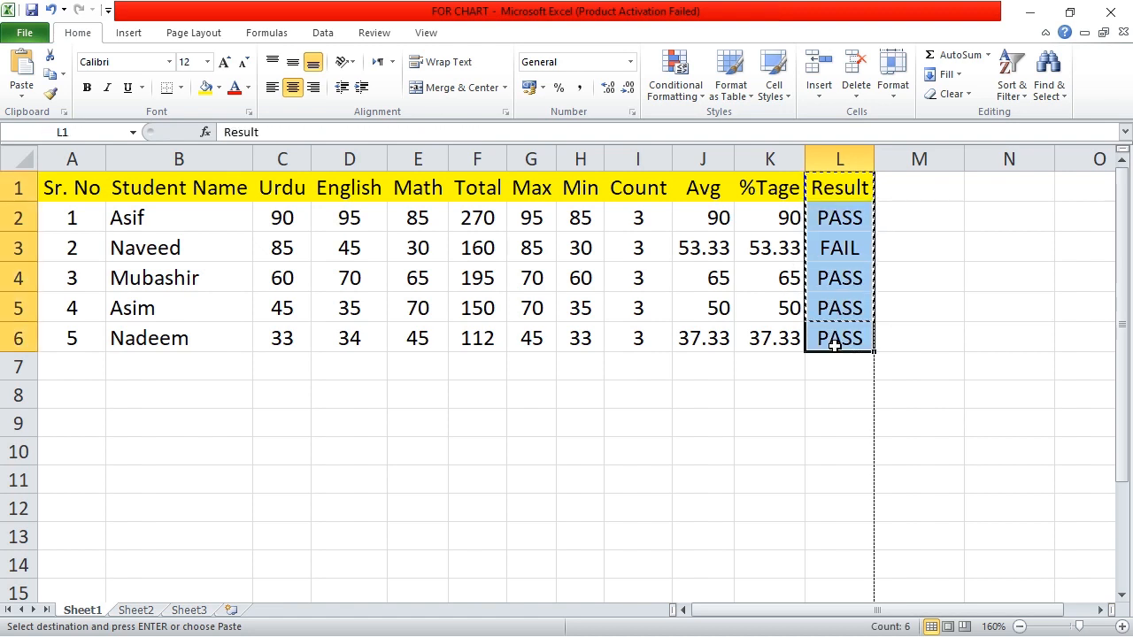
click(905, 194)
key(ctrl+v)
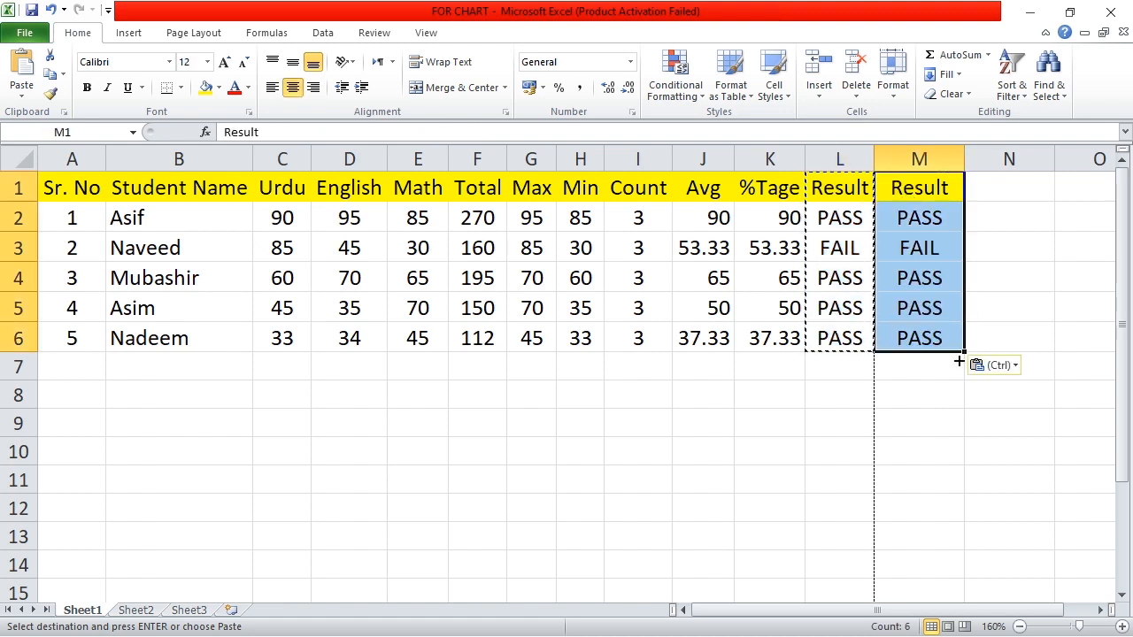
key(ctrl+Down)
key(Down)
key(Down)
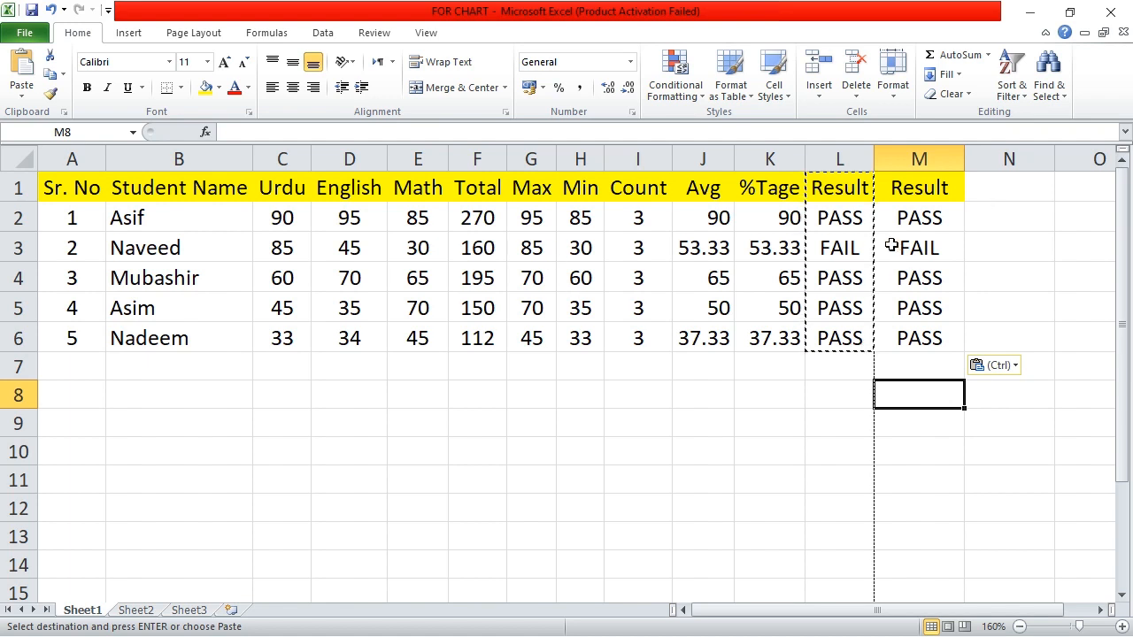
Preview the printout of the table with Fit Sheet on One Page scaling, and return to the worksheet
drag(84, 183, 931, 339)
key(ctrl+p)
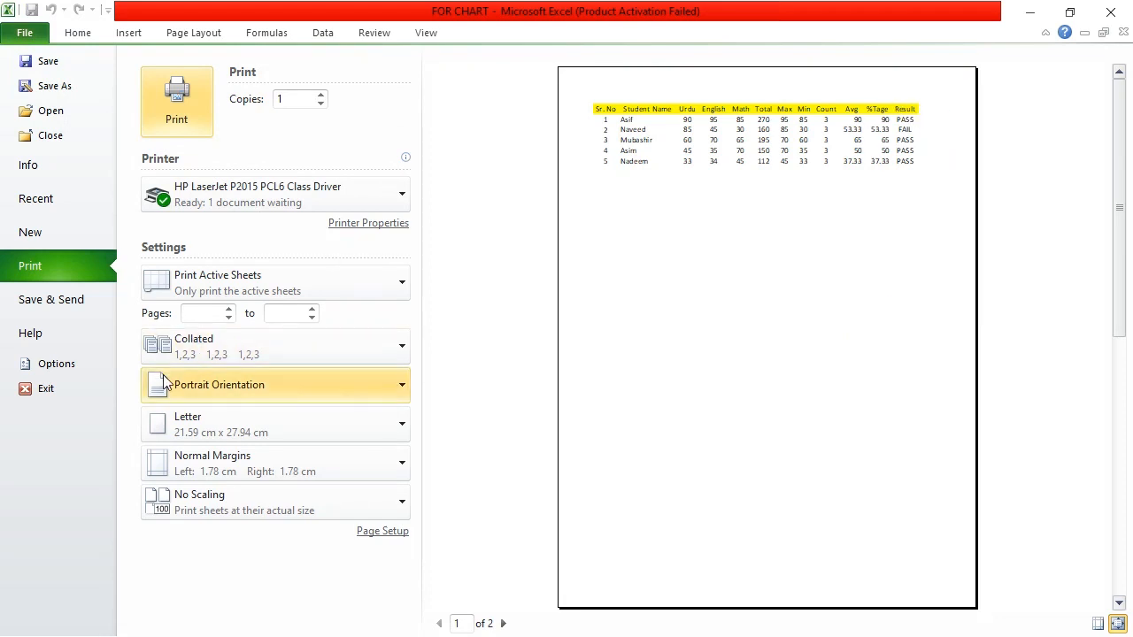
click(249, 494)
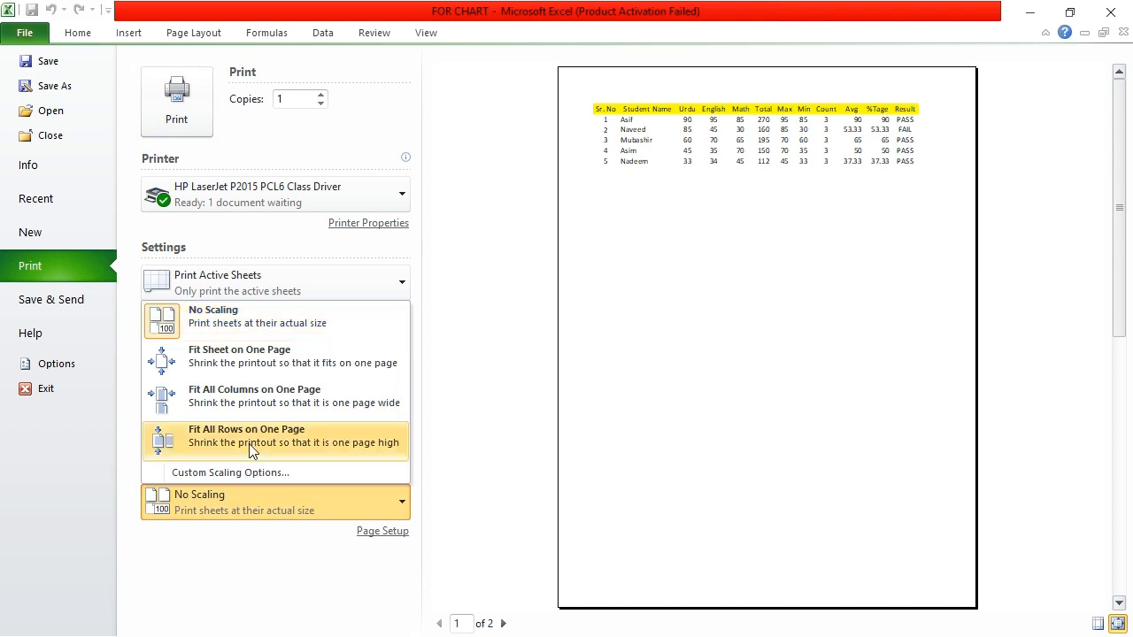
click(267, 372)
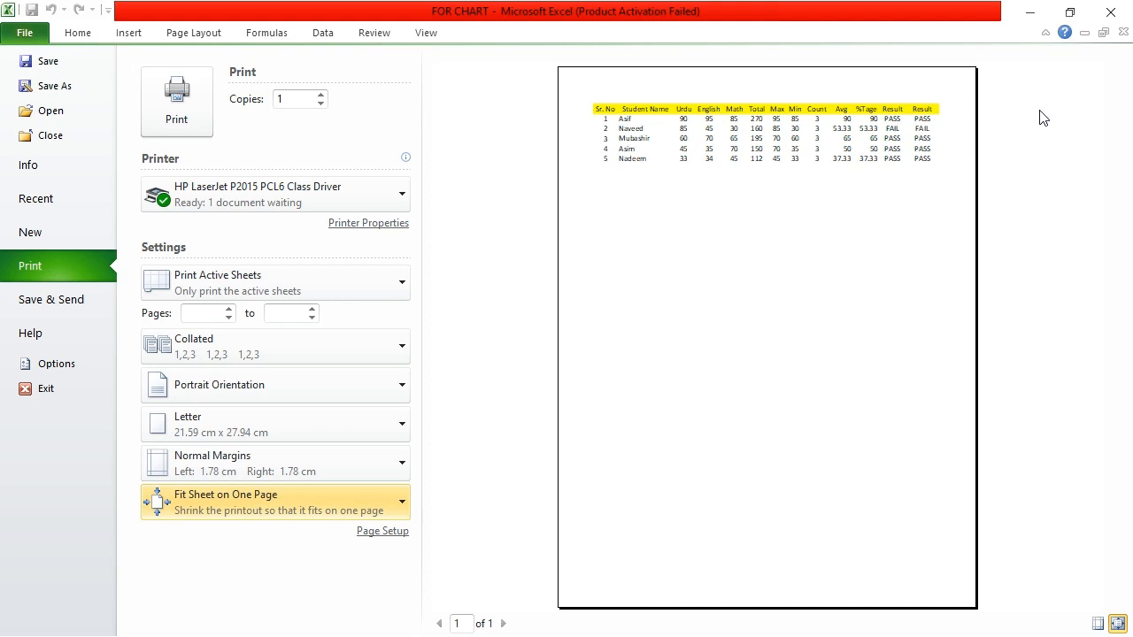
click(87, 35)
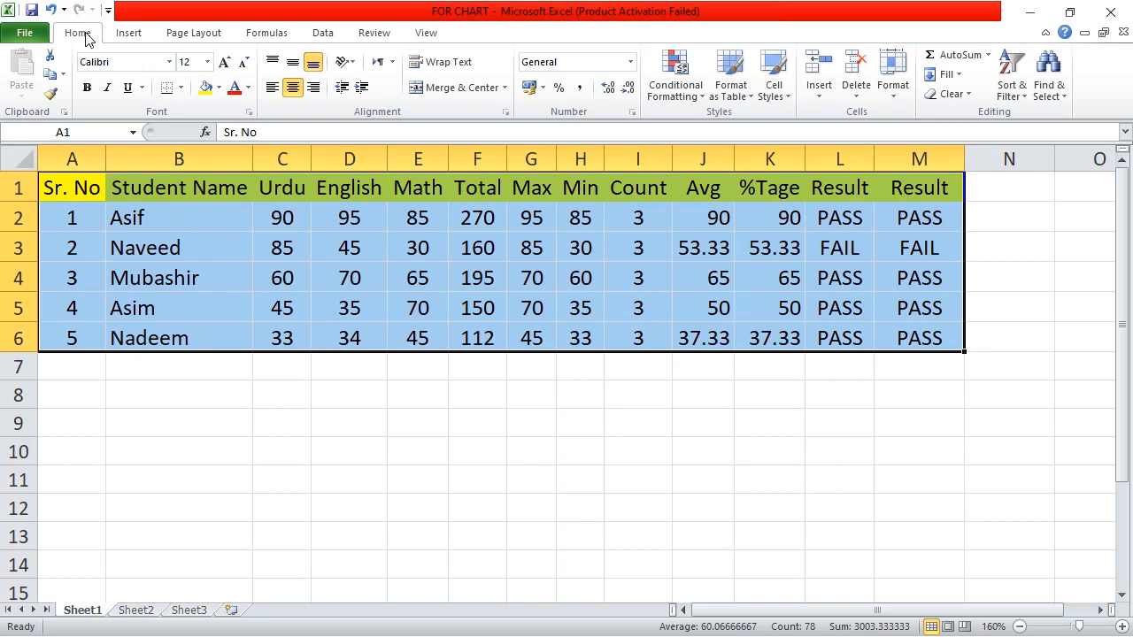
click(336, 422)
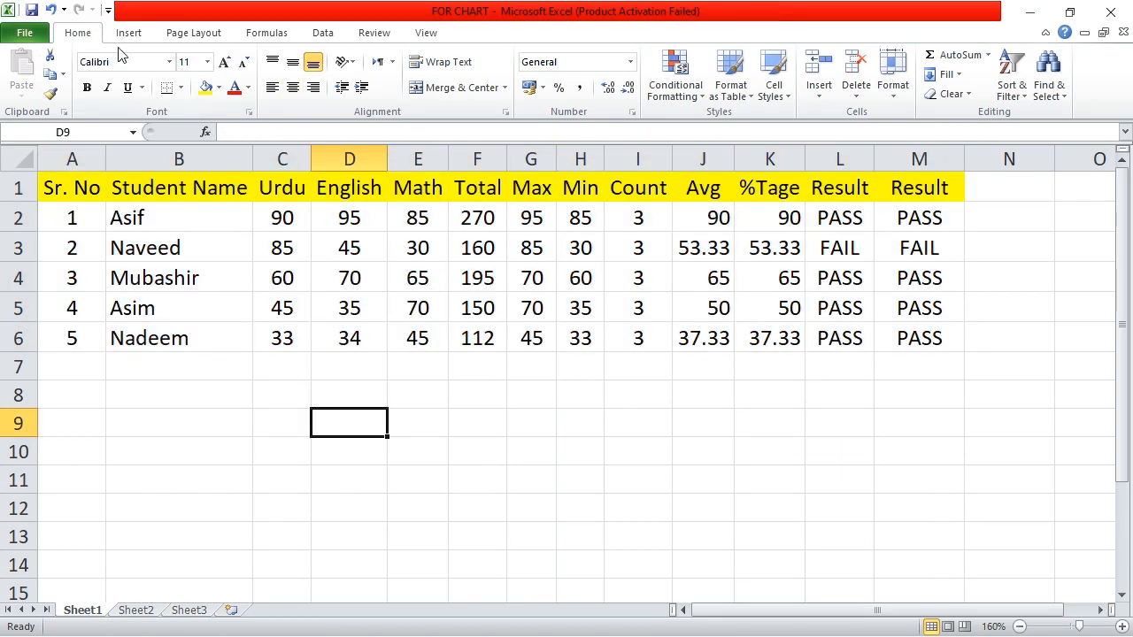
Open the Page Setup dialog and set the print scaling to 100% of normal size
click(186, 37)
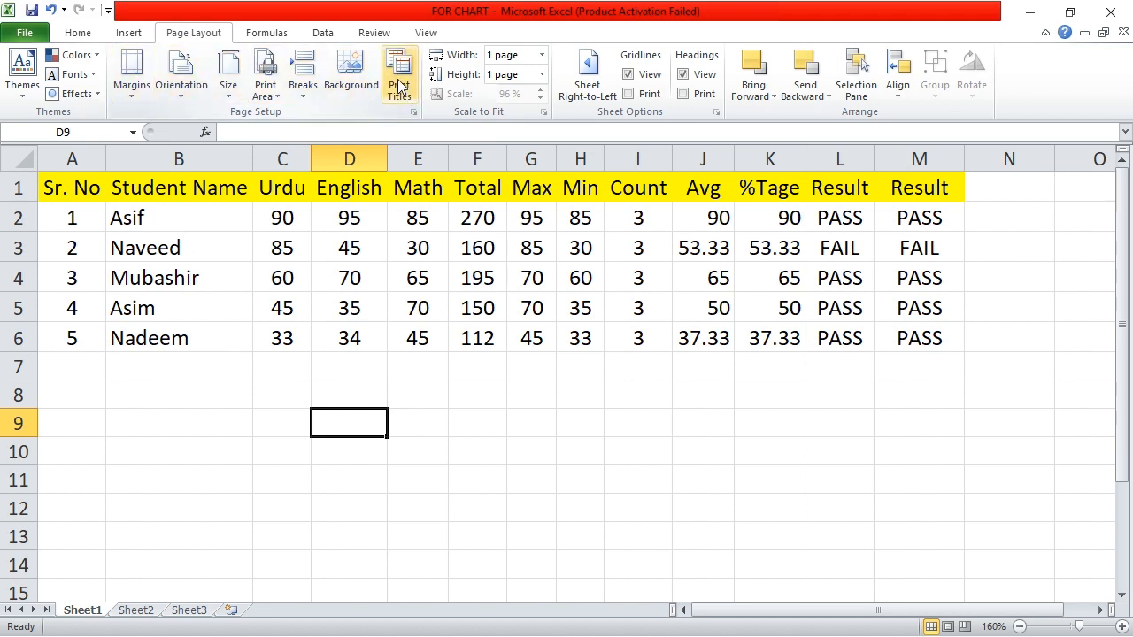
click(131, 102)
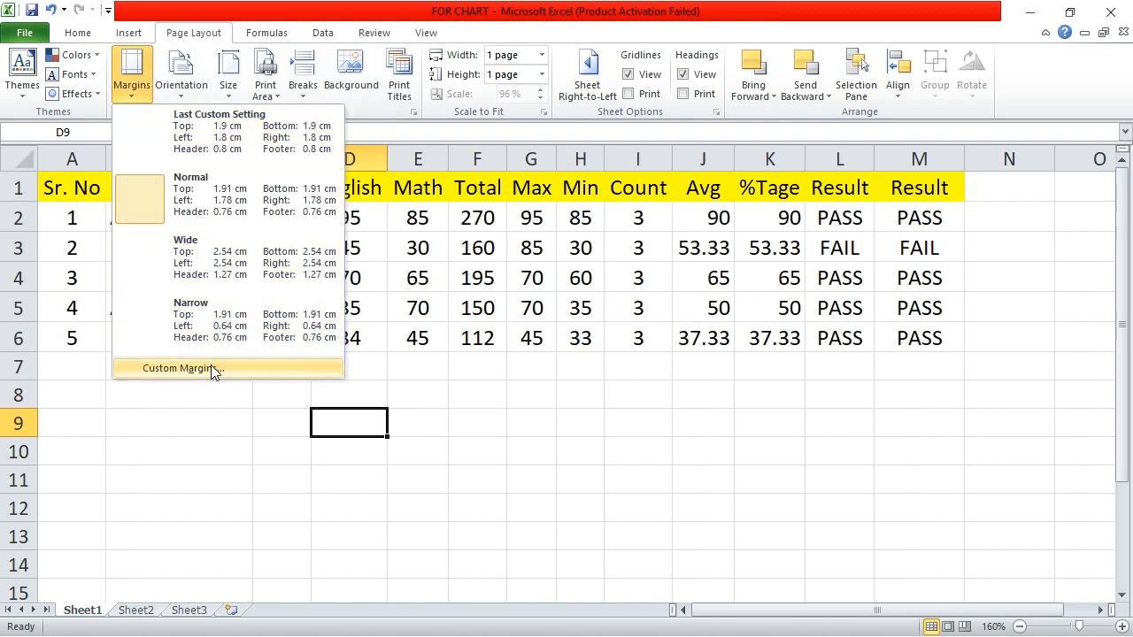
click(211, 366)
drag(891, 75, 772, 172)
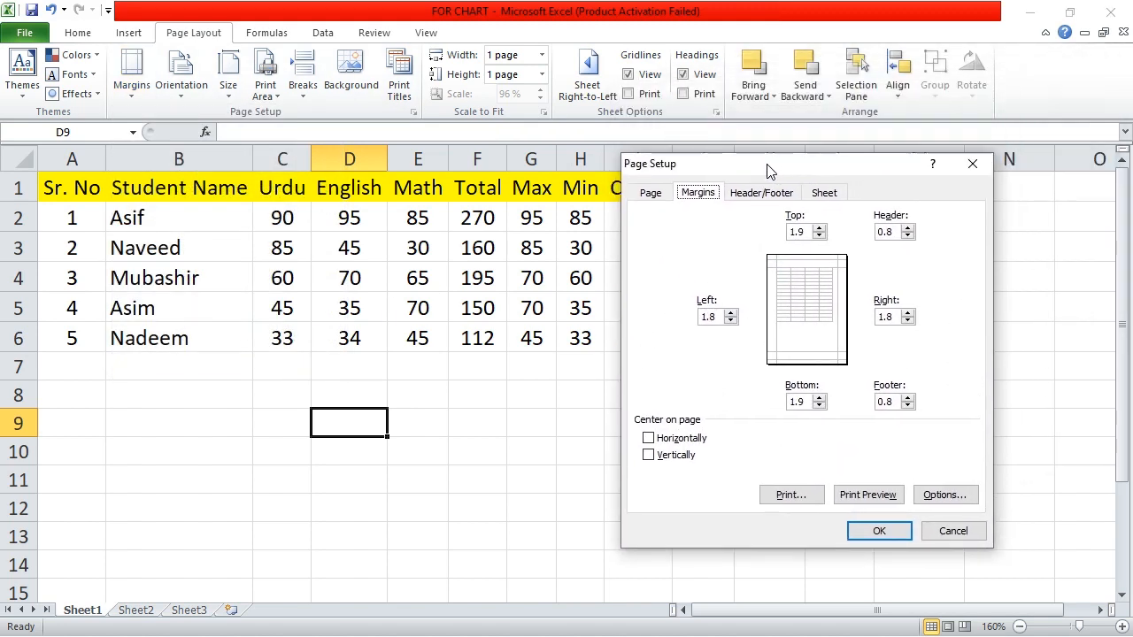
click(649, 199)
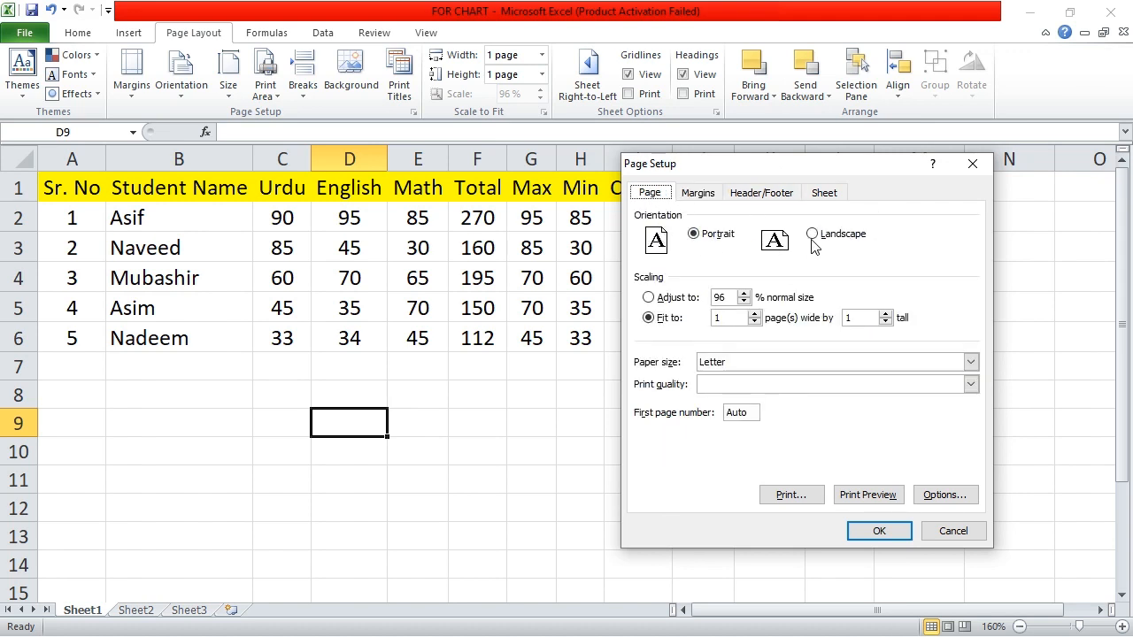
double_click(732, 297)
text(100)
Set the paper size to A4, and look over the print quality and margin settings
click(769, 361)
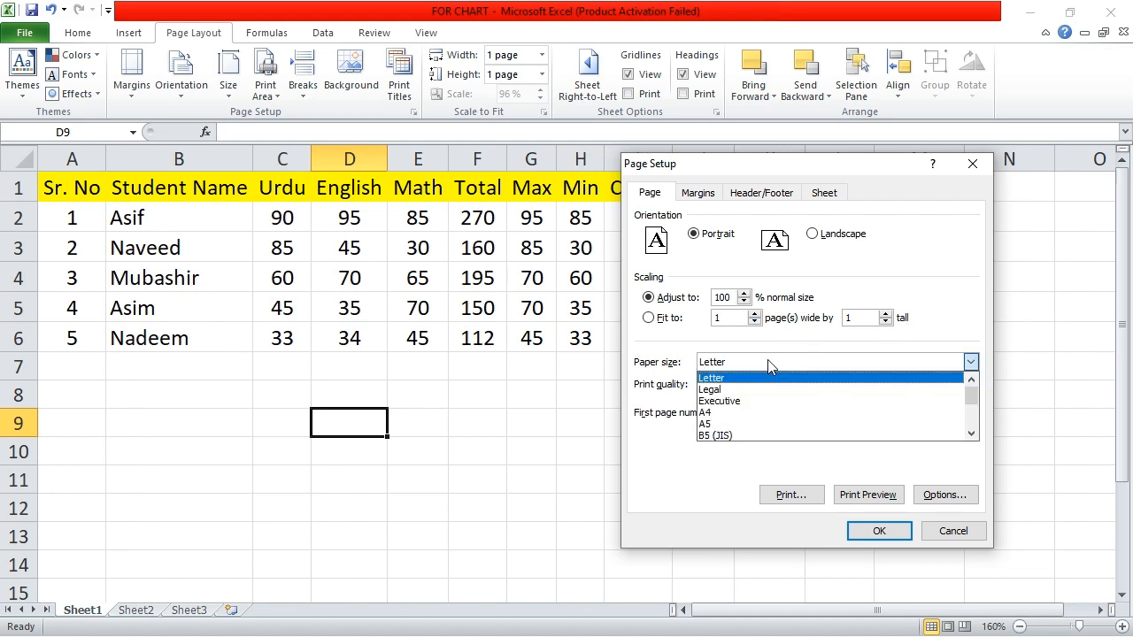
click(719, 412)
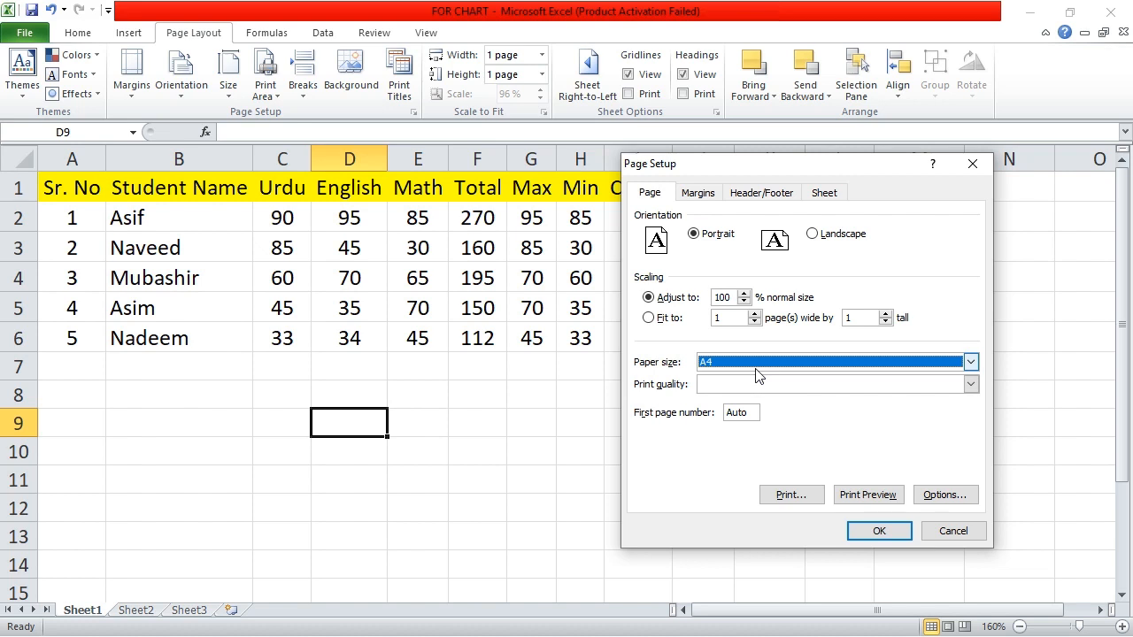
click(735, 385)
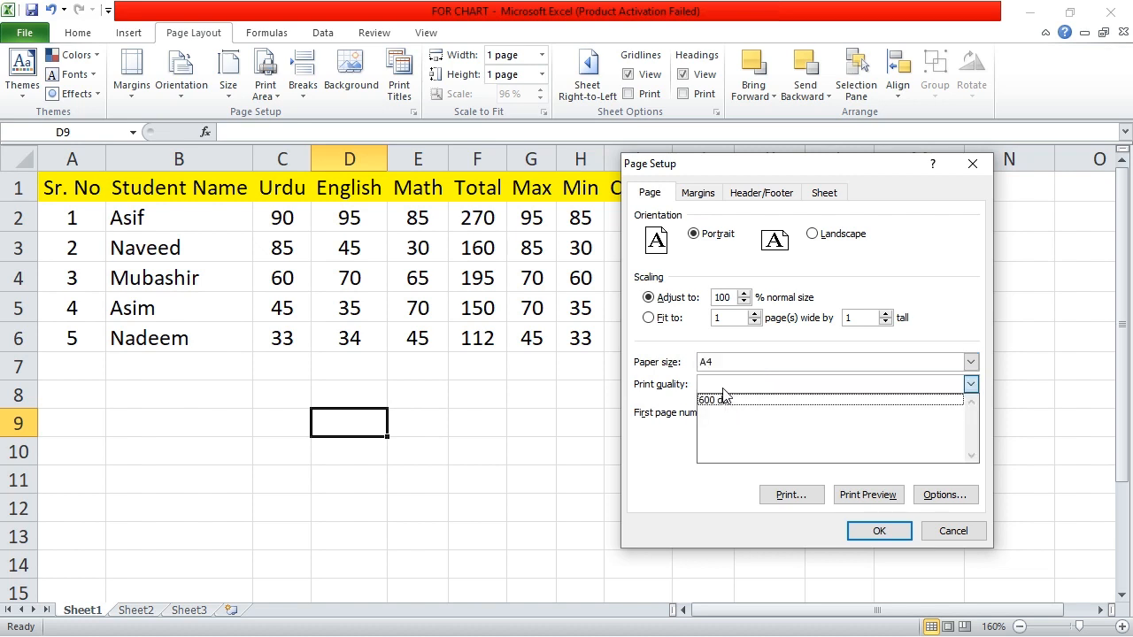
click(673, 492)
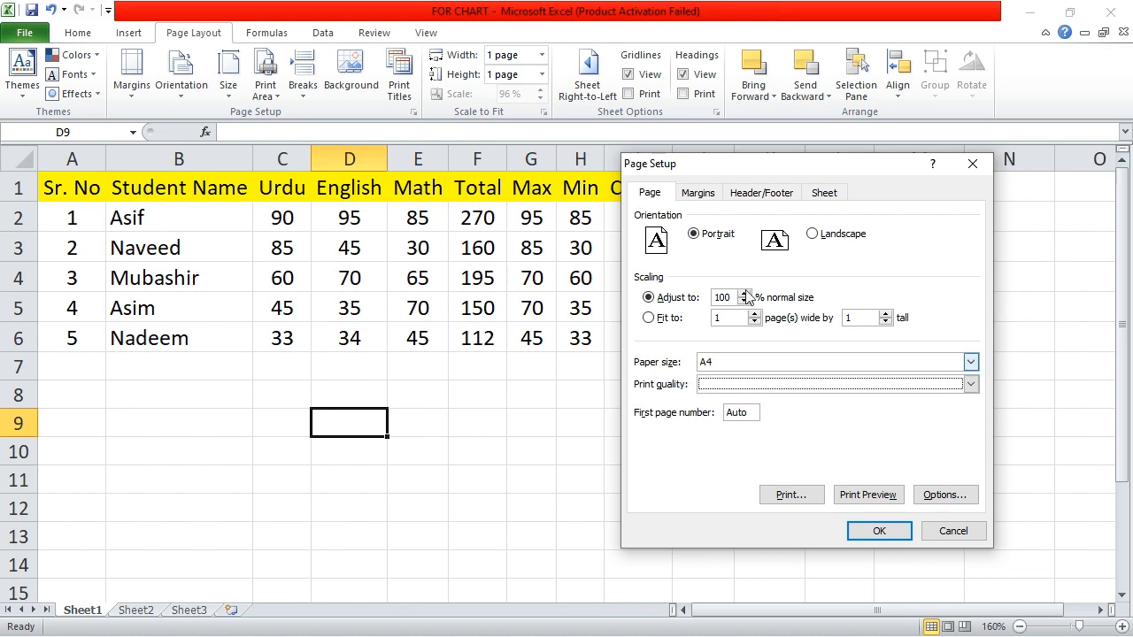
click(699, 193)
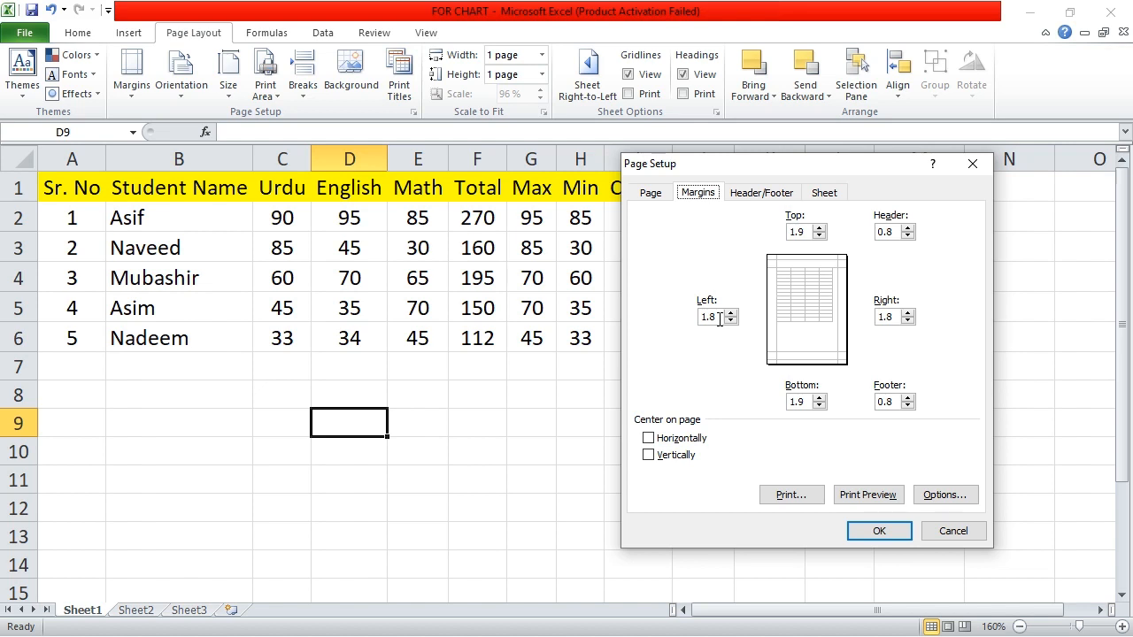
drag(719, 319, 701, 320)
Start a custom header and insert the page number in its center section, keeping the default font
click(776, 194)
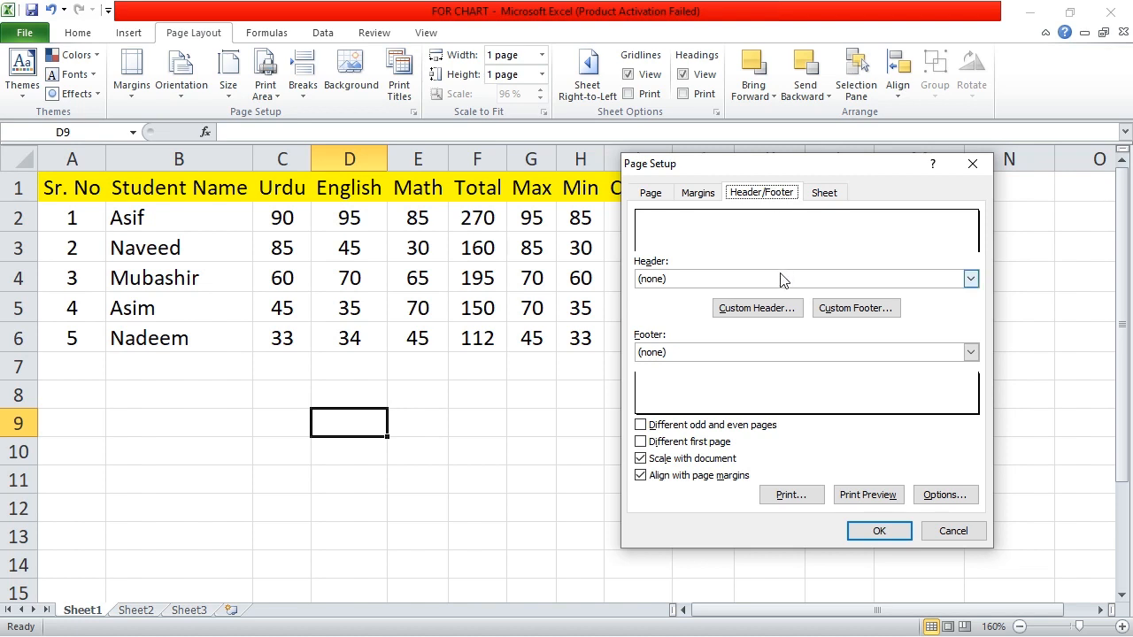
click(753, 314)
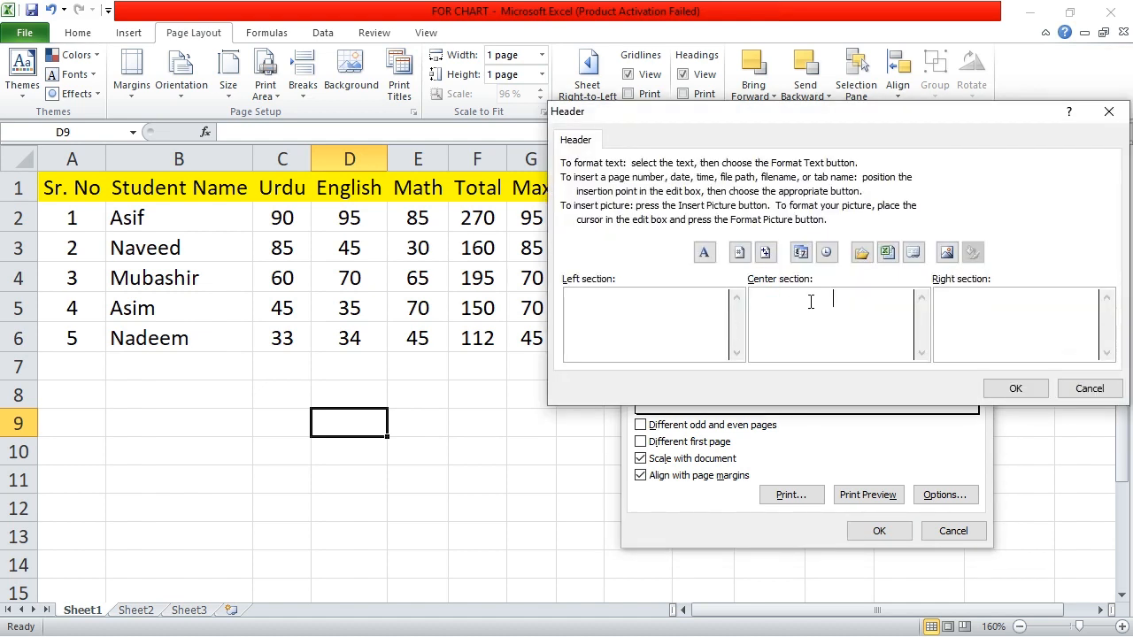
click(740, 254)
click(704, 255)
drag(915, 115, 225, 110)
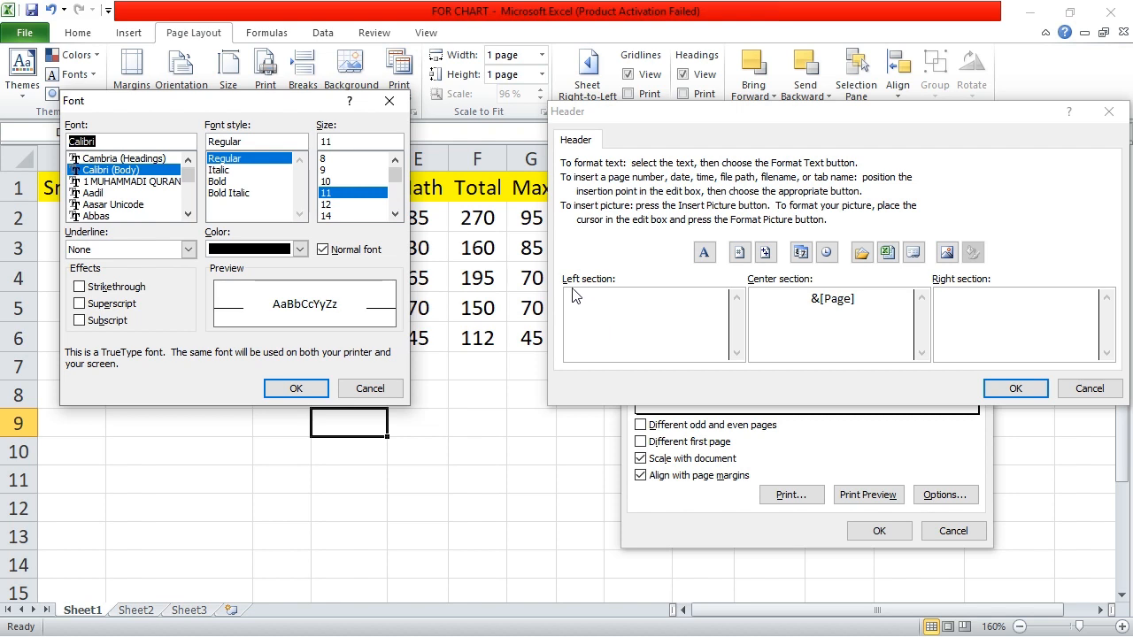
key(Escape)
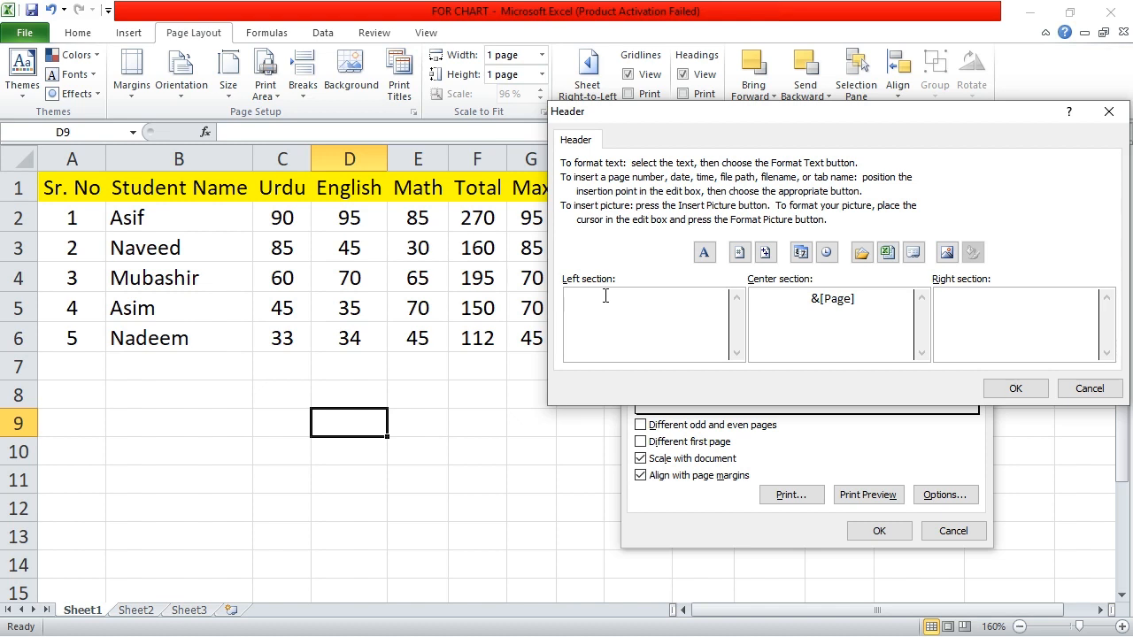
Enter ENGLISH 1 in the left section of the custom header
key(BackSpace)
key(BackSpace)
text(EGM:Cu)
key(BackSpace)
key(BackSpace)
key(BackSpace)
key(BackSpace)
text(GLISH)
Enter BA/BSC in the right section of the custom header, and apply the page setup
text(BA)
key(super)
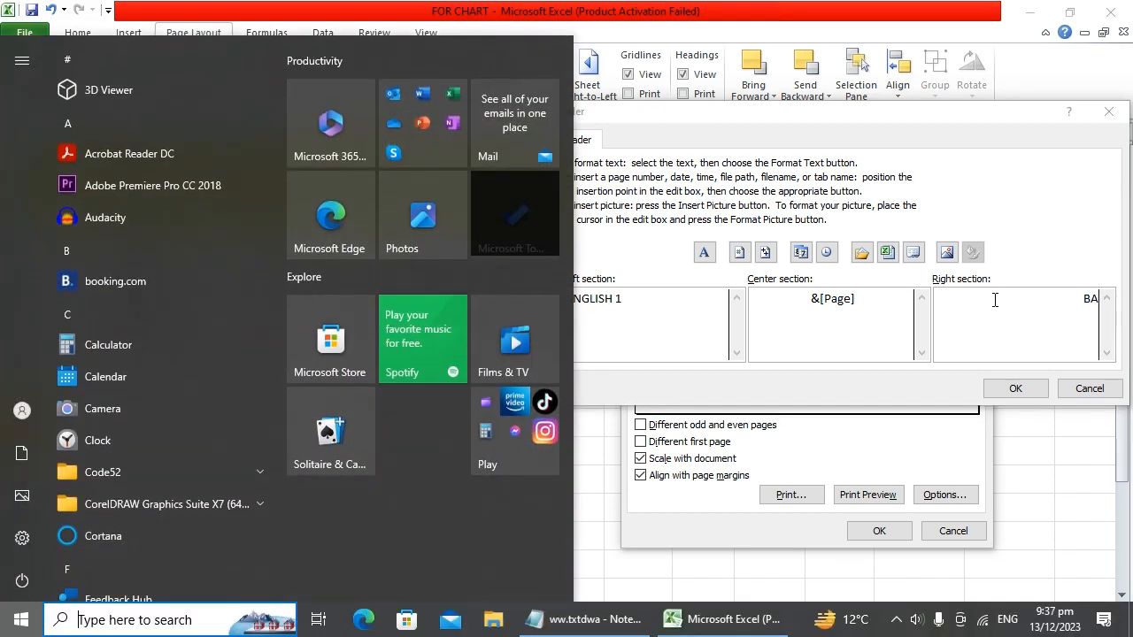
key(alt+Tab)
key(alt+Tab)
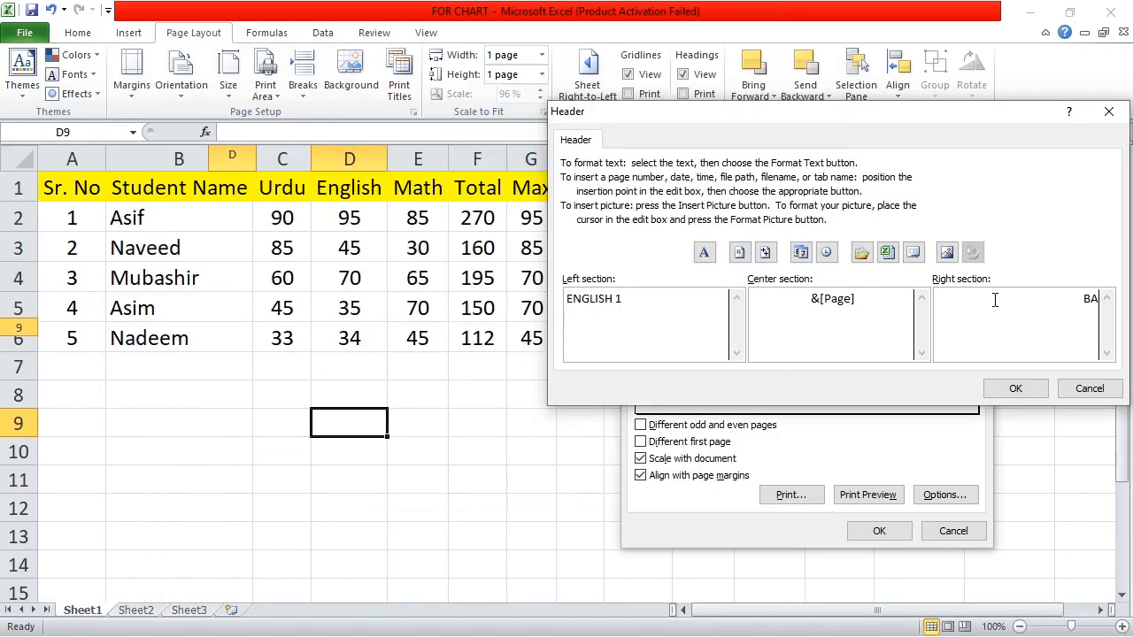
text(/bSC)
click(1016, 390)
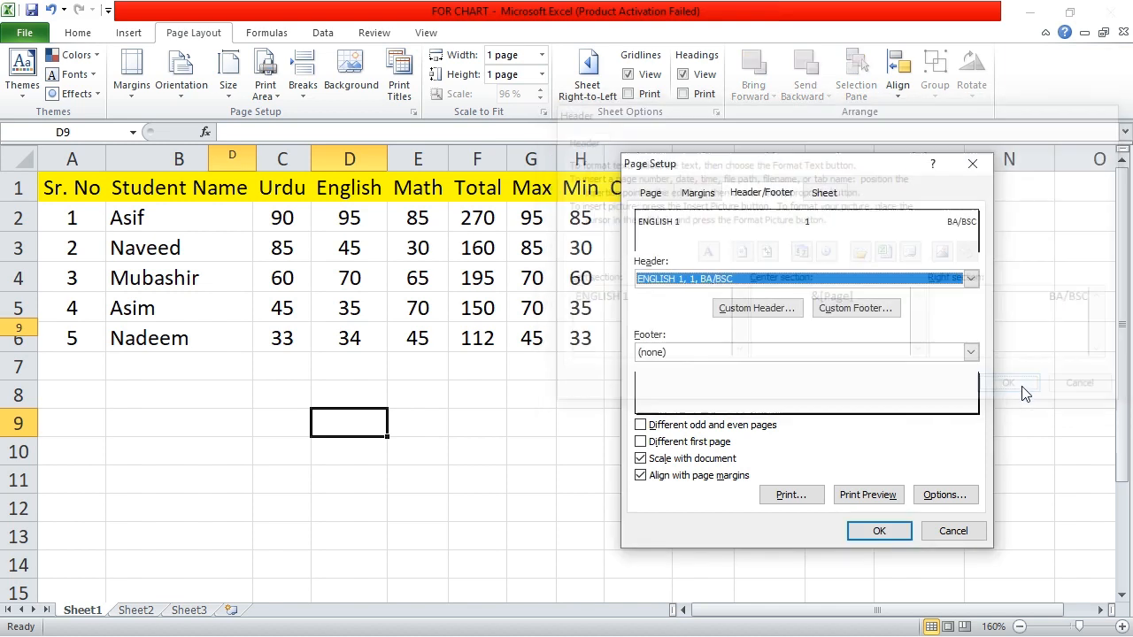
click(832, 200)
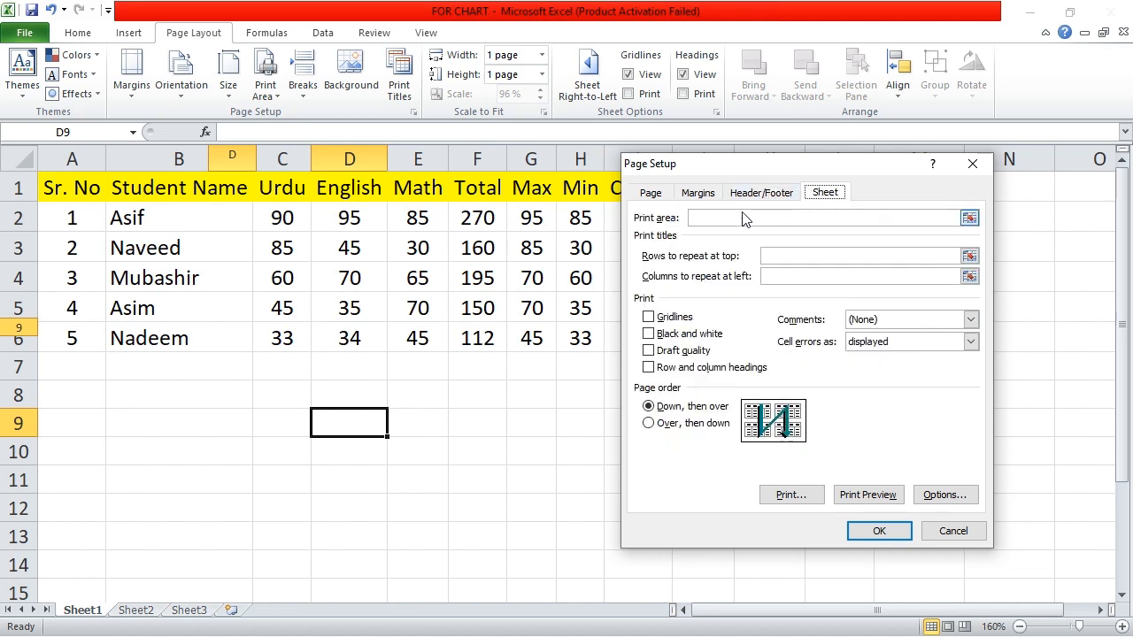
click(878, 531)
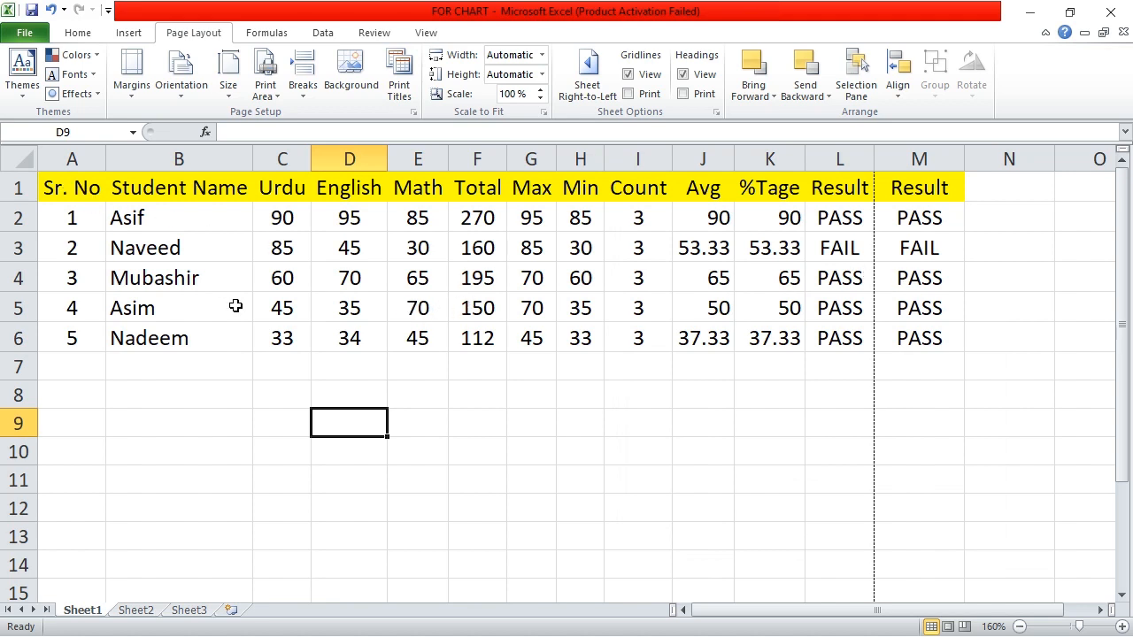
Check the custom header on both pages of the print preview, and return to the worksheet
key(ctrl+p)
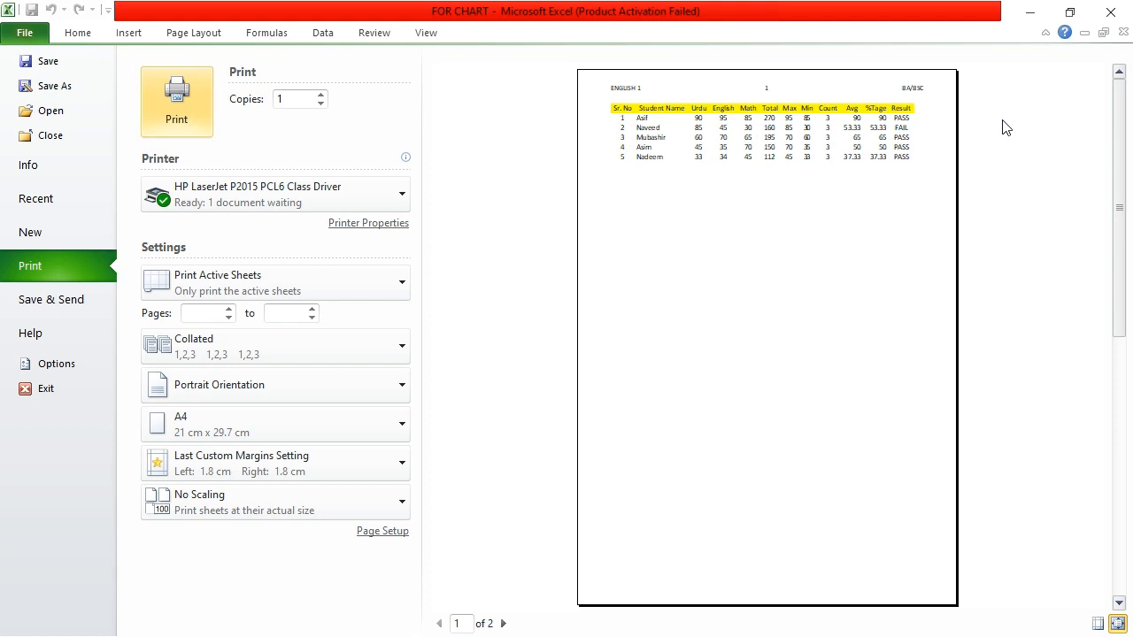
click(502, 624)
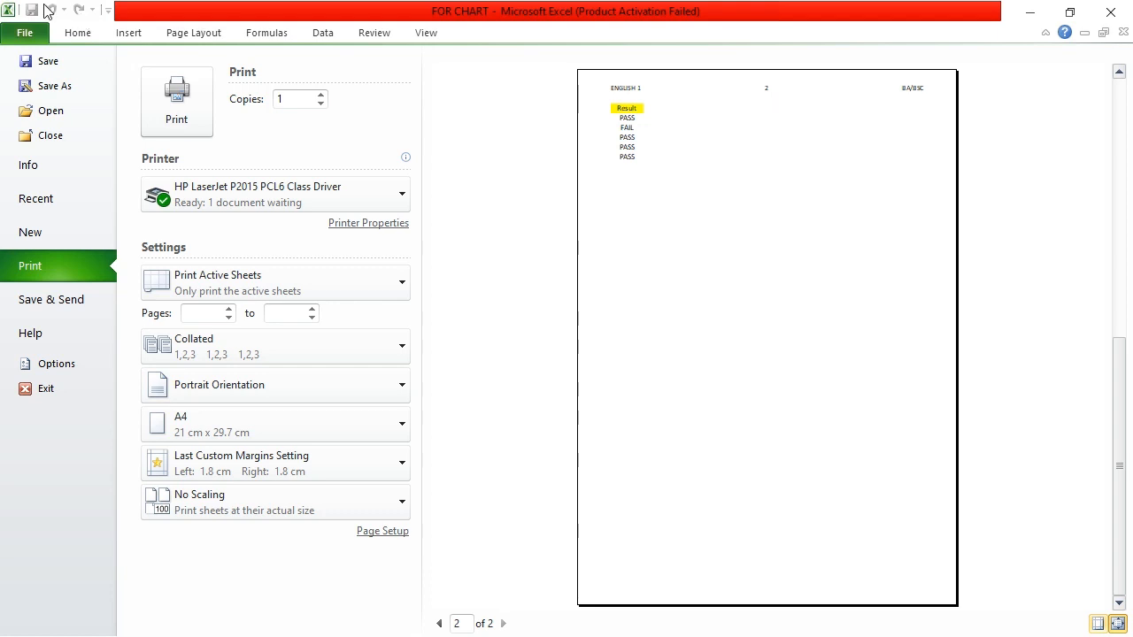
click(71, 34)
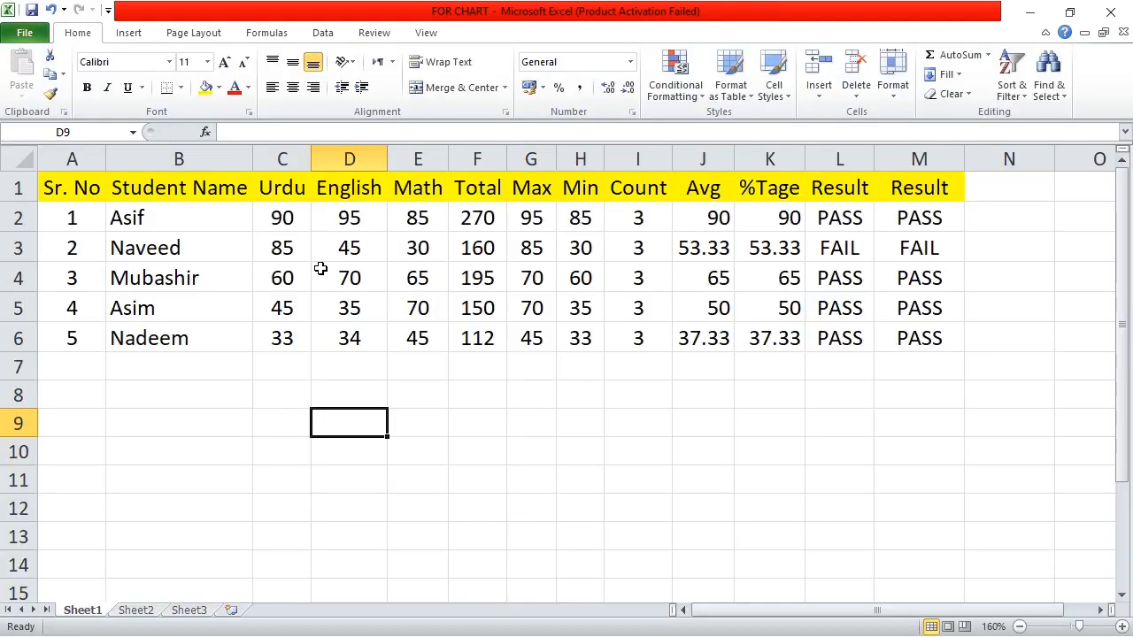
click(198, 349)
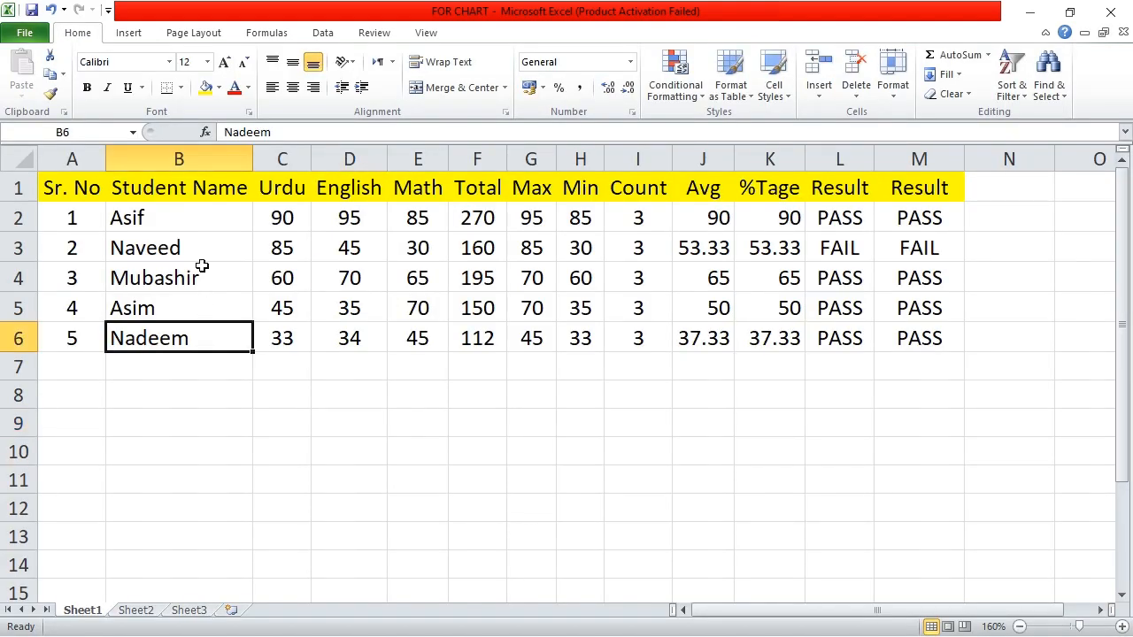
Try setting row 1 as the rows to repeat at top in the sheet page setup, and close the dialog without applying
click(188, 34)
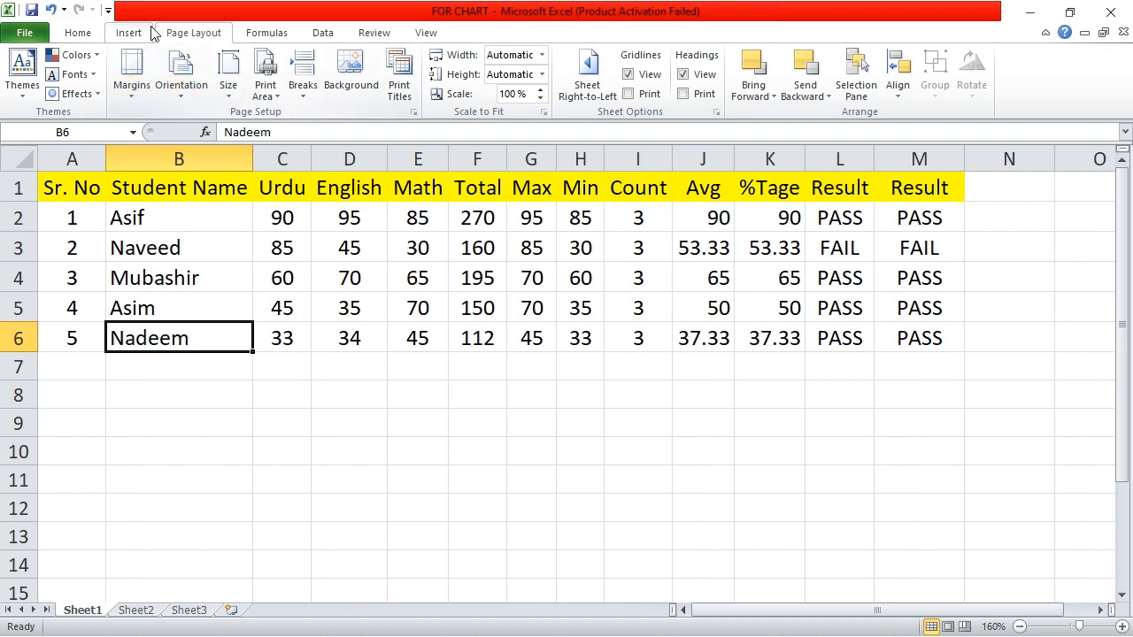
click(125, 98)
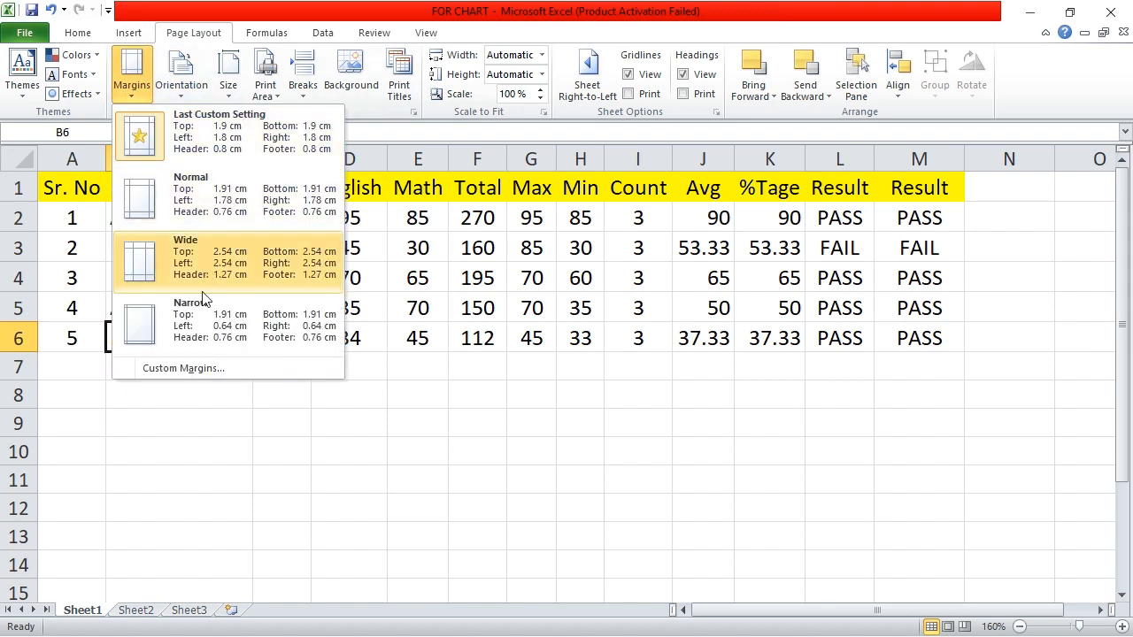
click(212, 371)
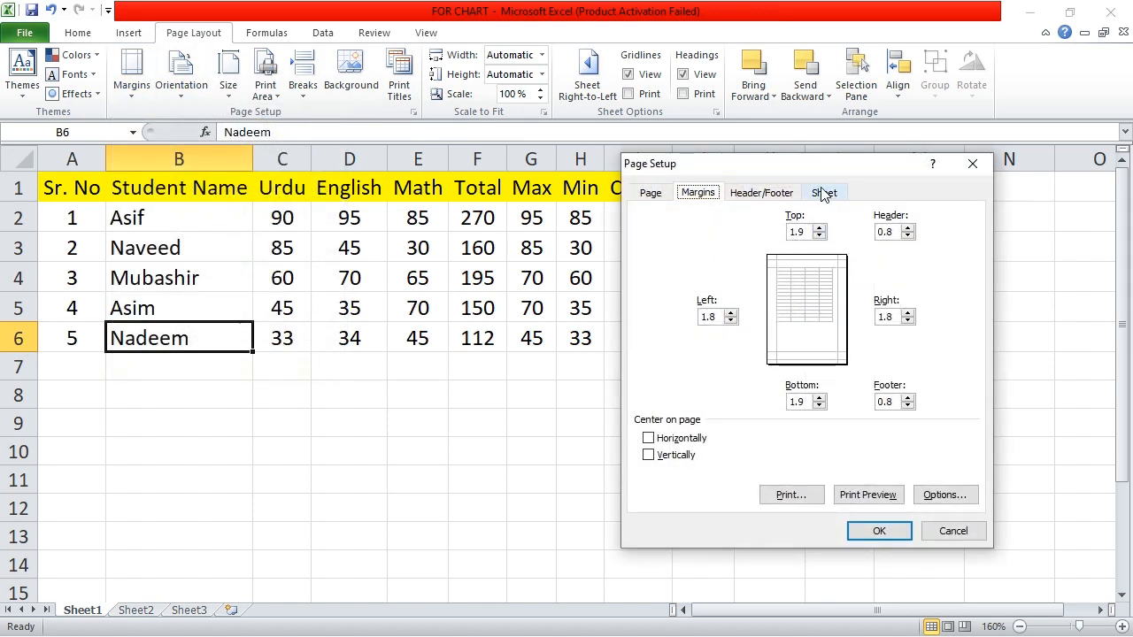
click(822, 193)
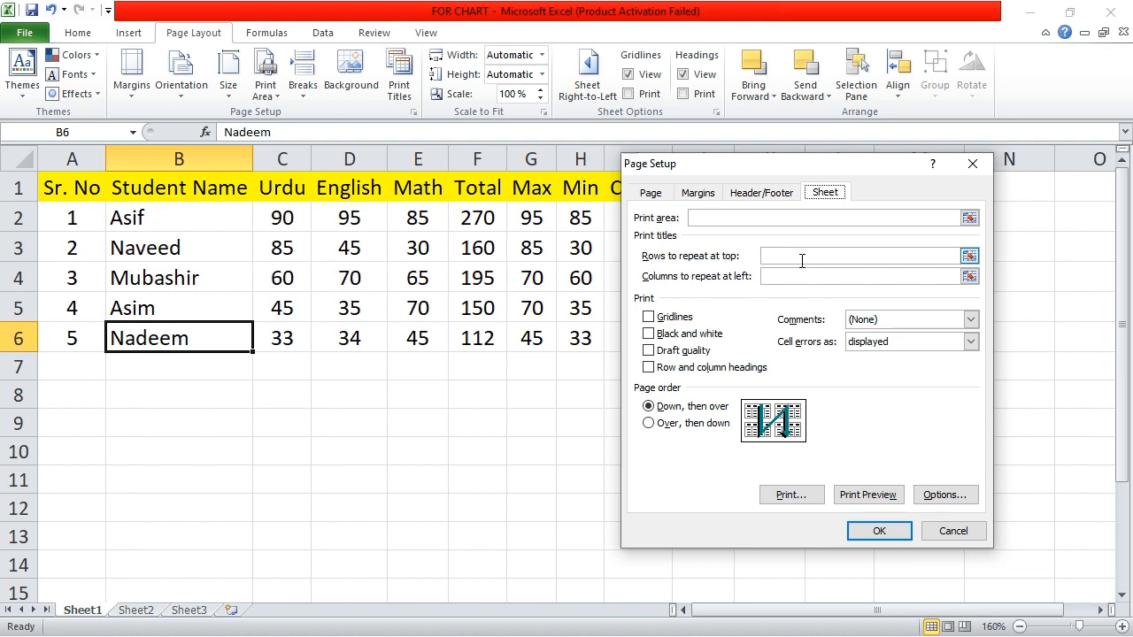
click(802, 257)
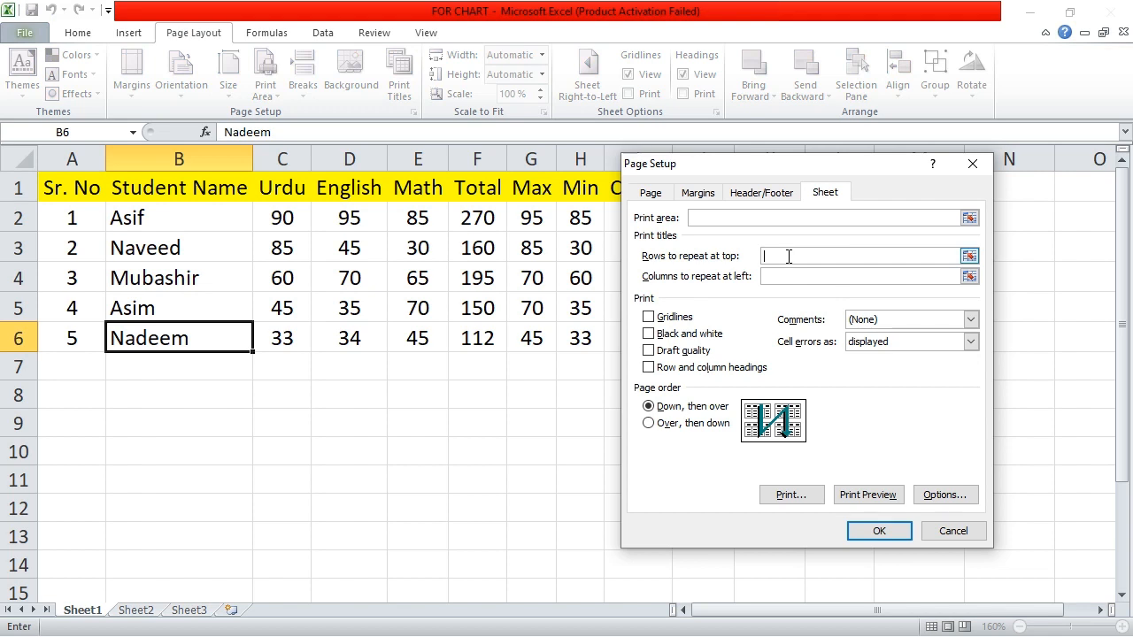
drag(740, 164, 727, 258)
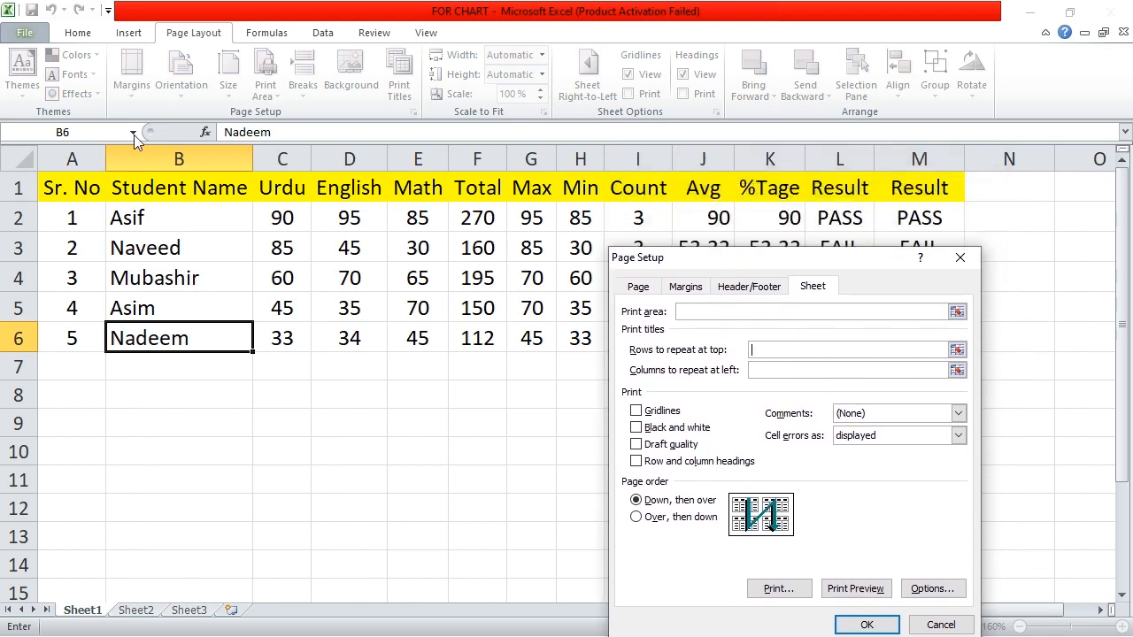
click(53, 188)
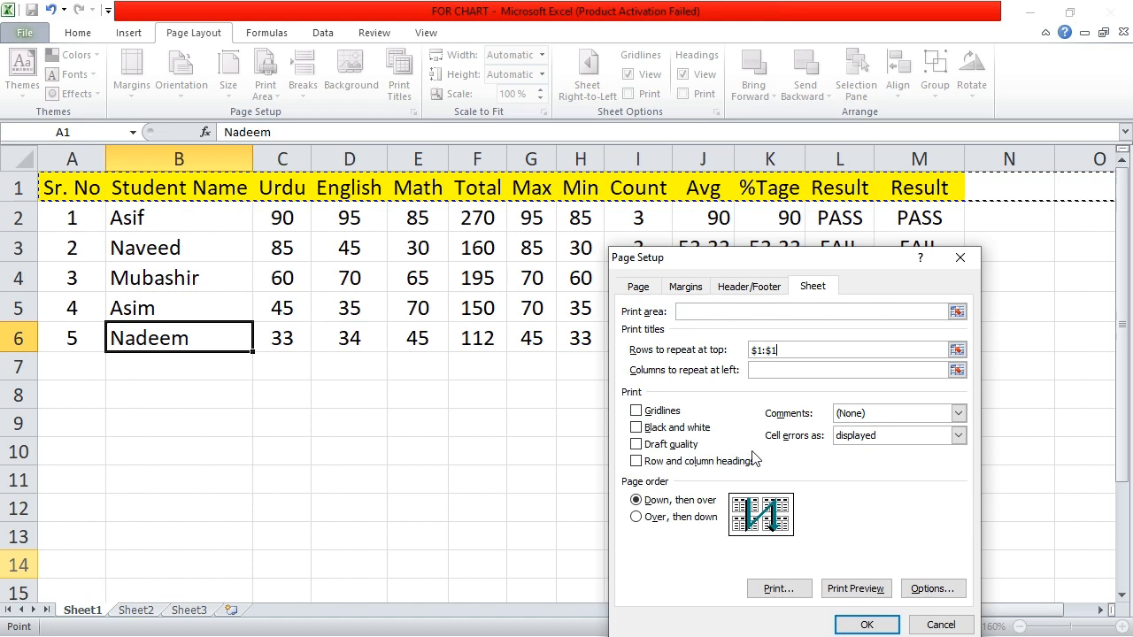
click(959, 258)
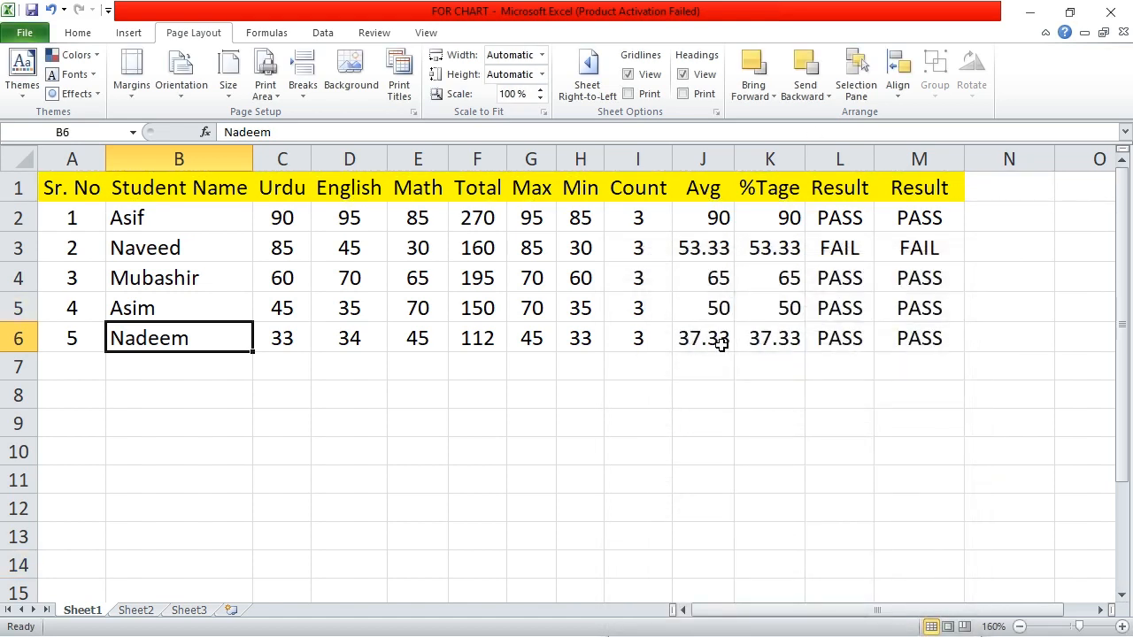
click(179, 100)
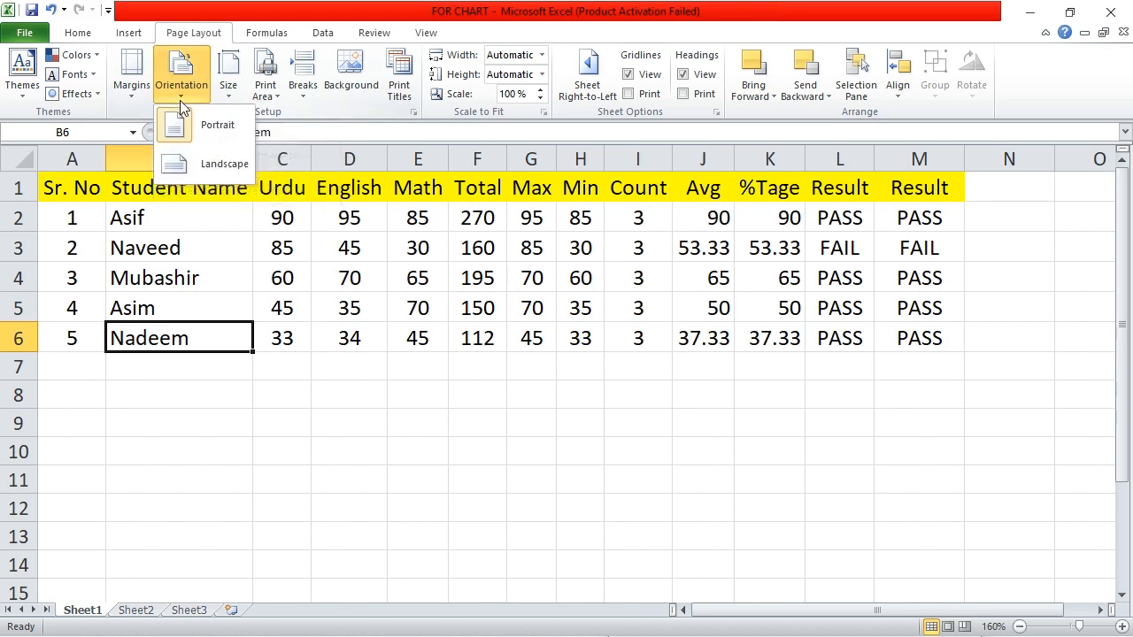
click(228, 93)
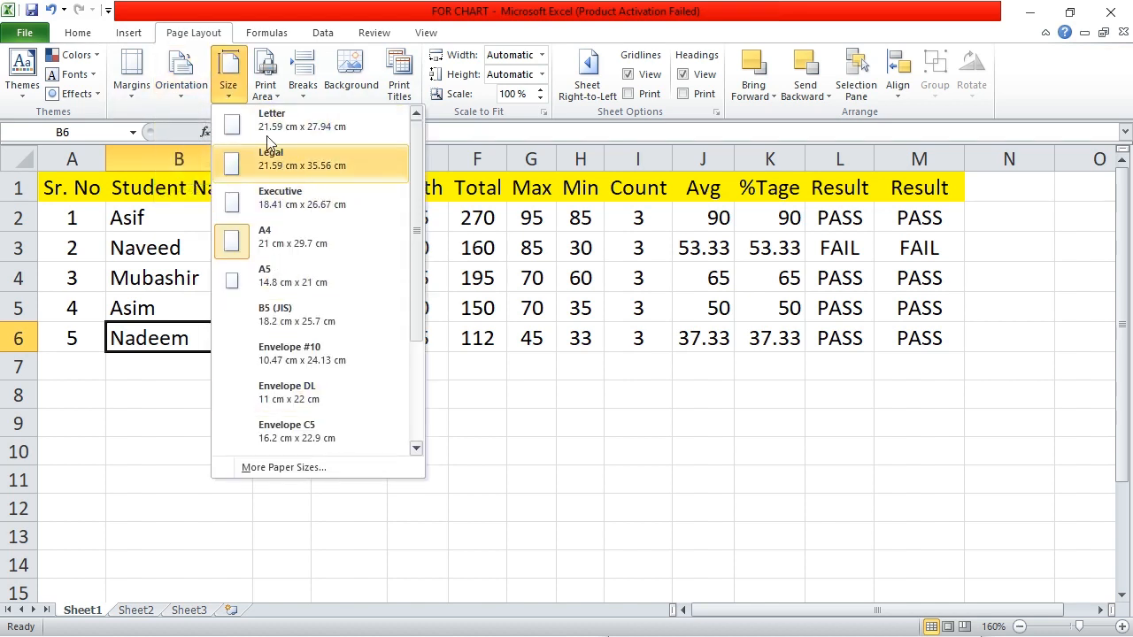
click(331, 16)
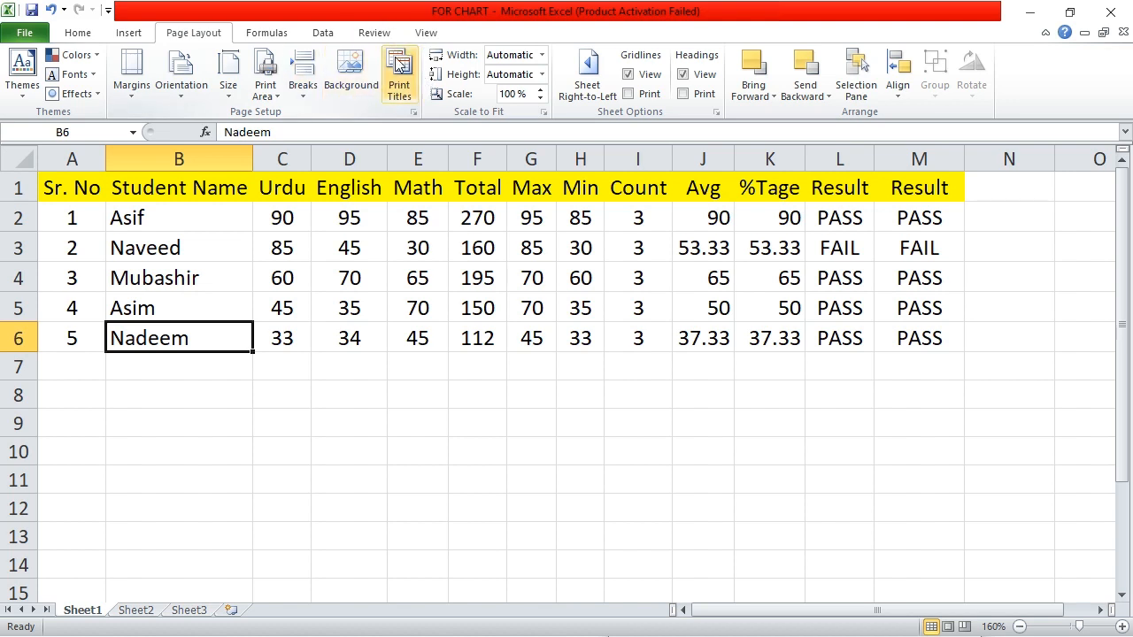
click(275, 98)
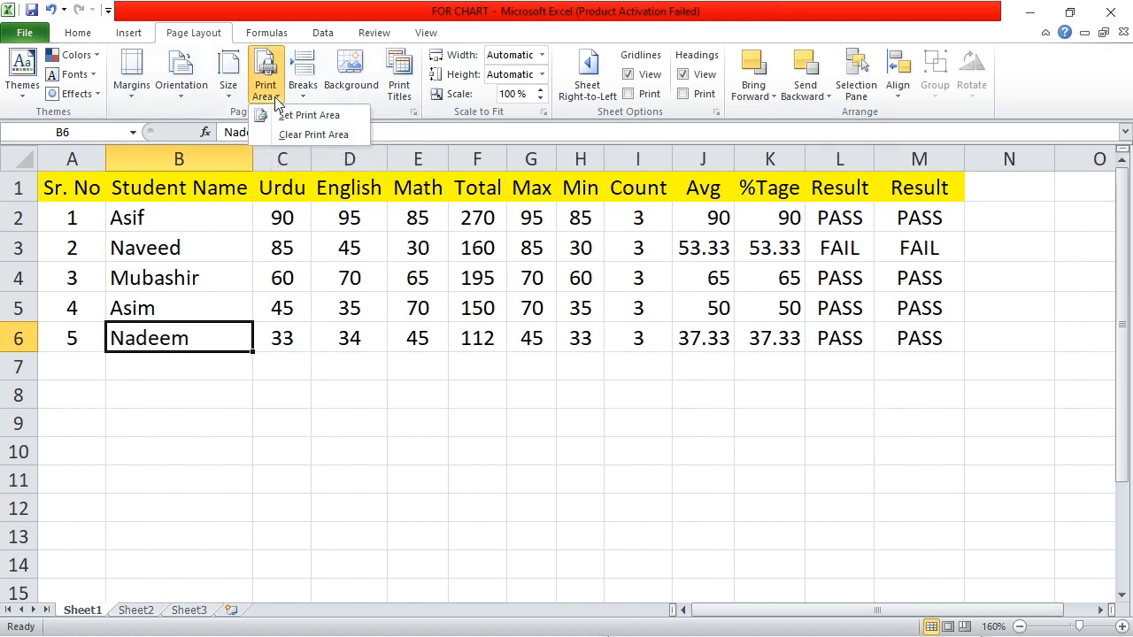
click(275, 96)
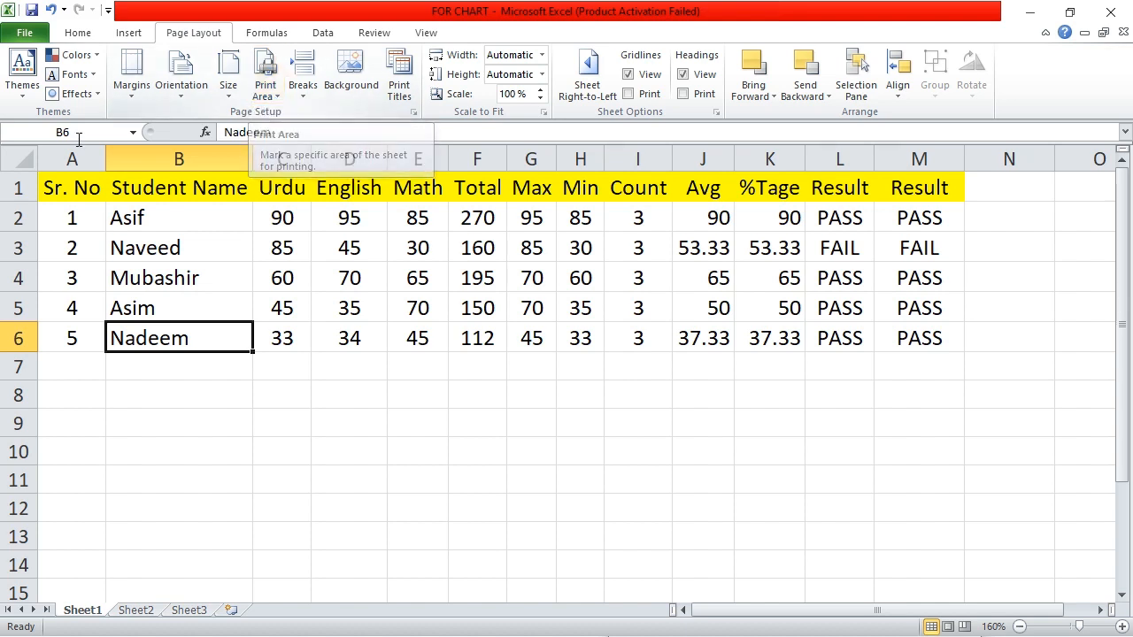
Set the print area to A1:I6, from Sr. No to Count, and check it in the print preview
drag(64, 184, 616, 327)
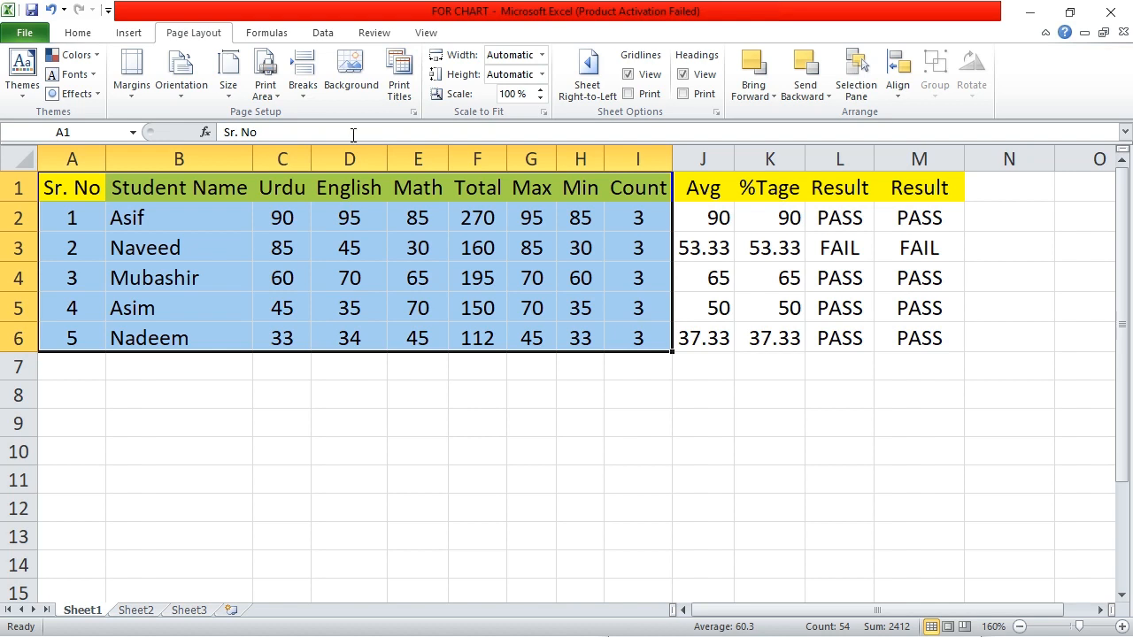
click(275, 98)
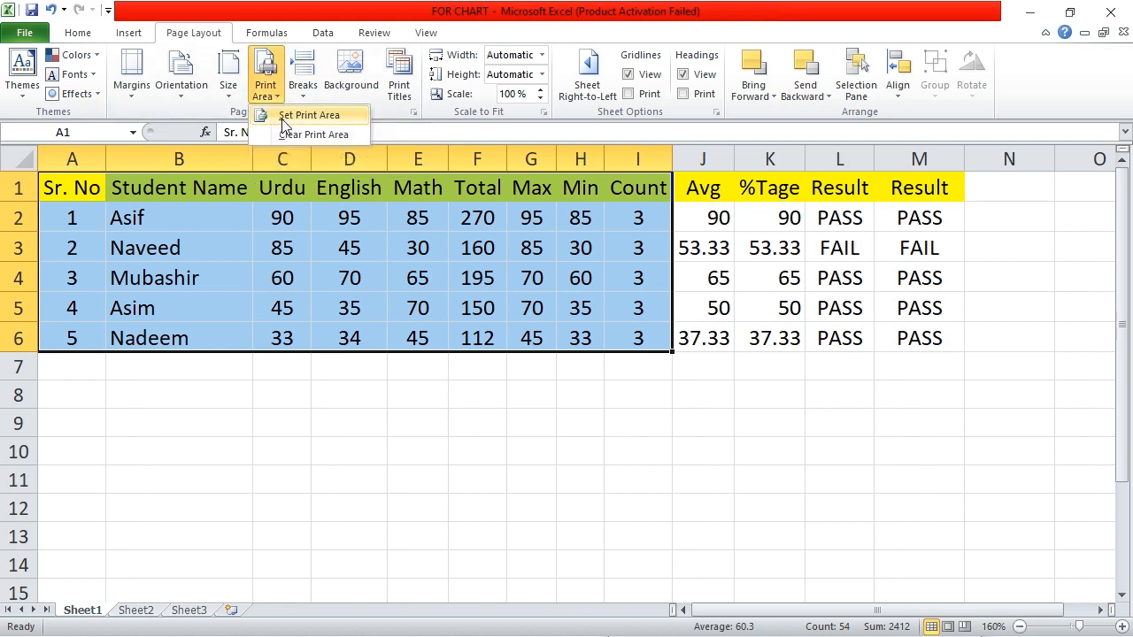
click(285, 115)
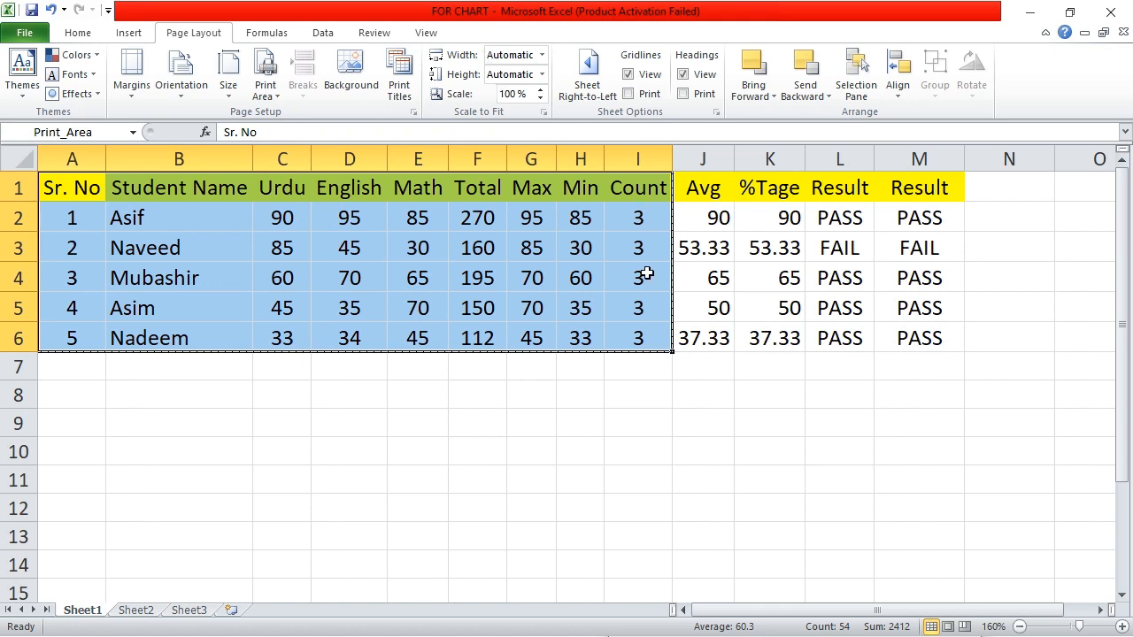
key(ctrl+p)
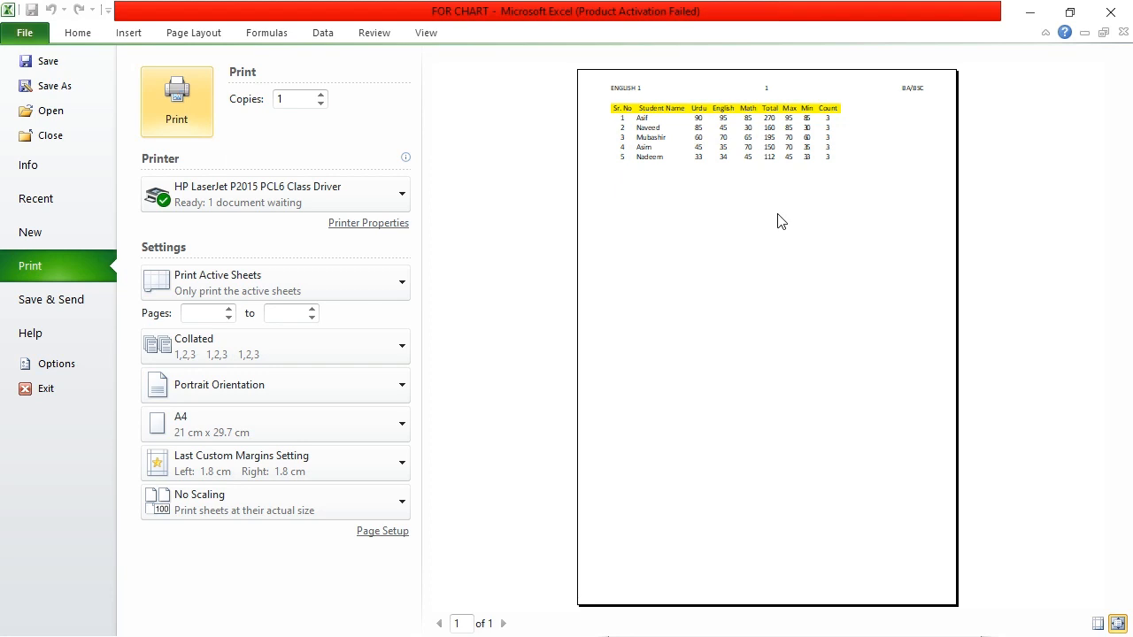
click(84, 32)
Set the print area to the whole results table, A1:M6
click(77, 188)
drag(77, 187, 930, 338)
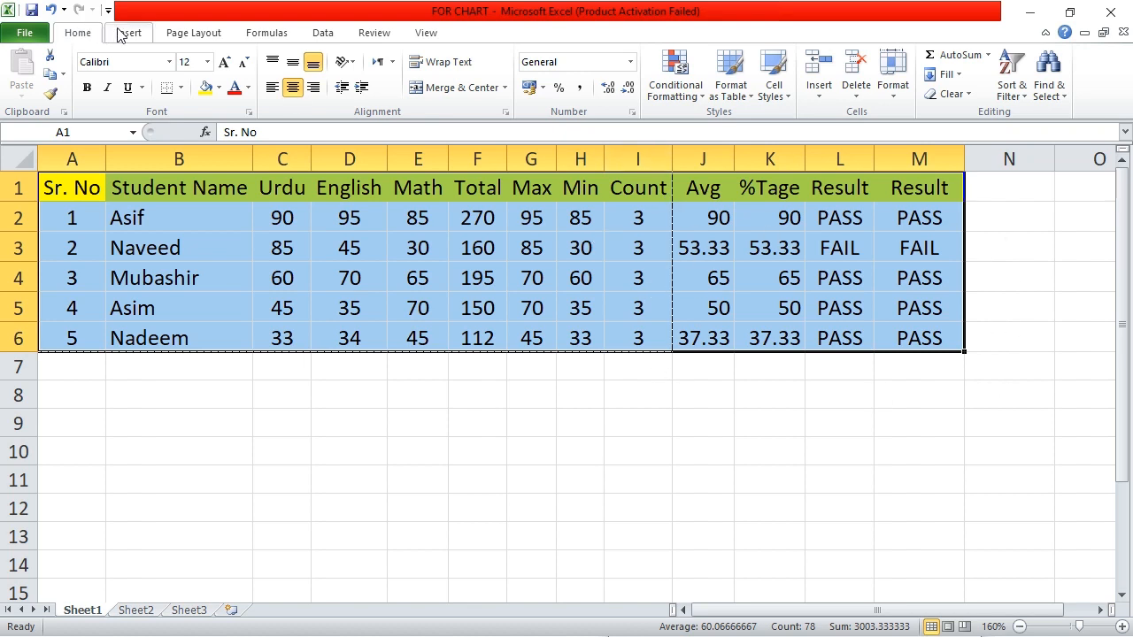
click(164, 34)
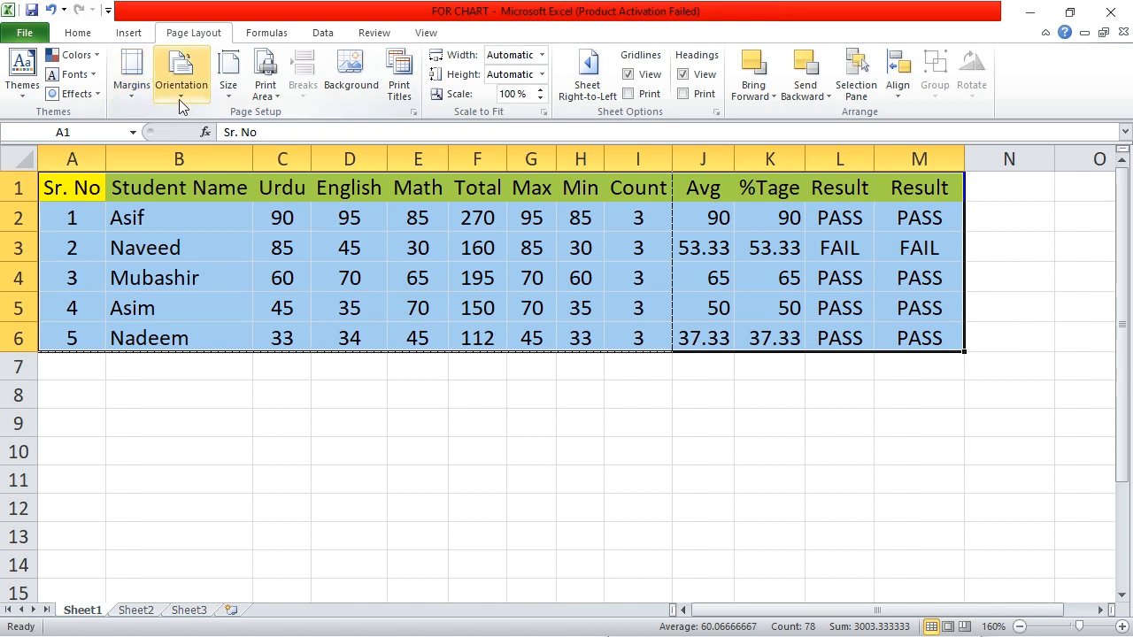
click(266, 92)
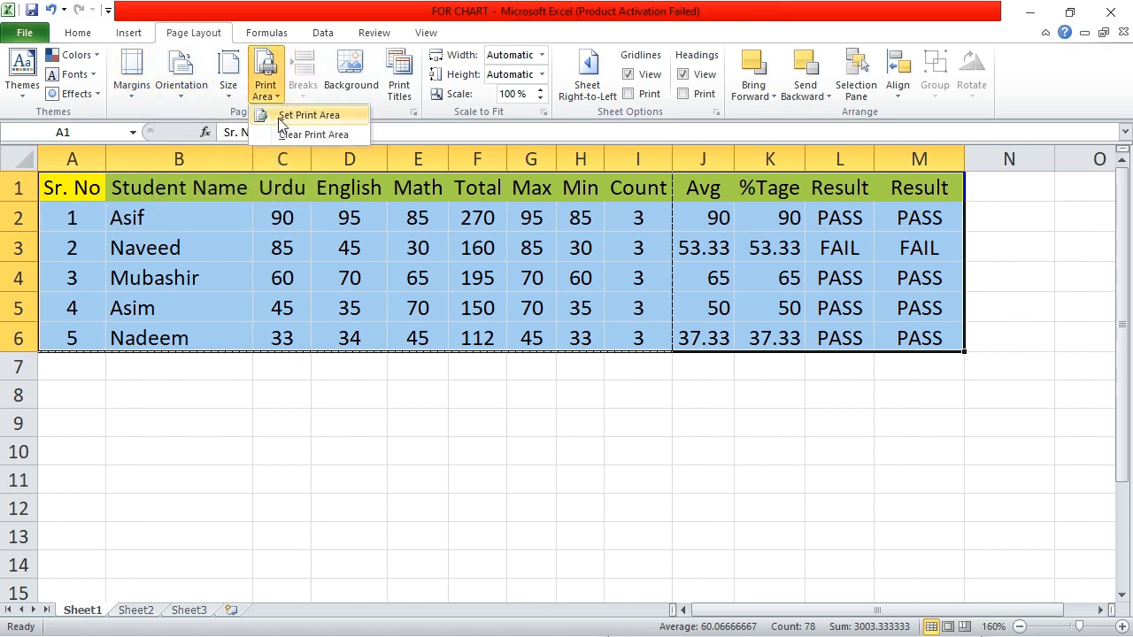
click(301, 115)
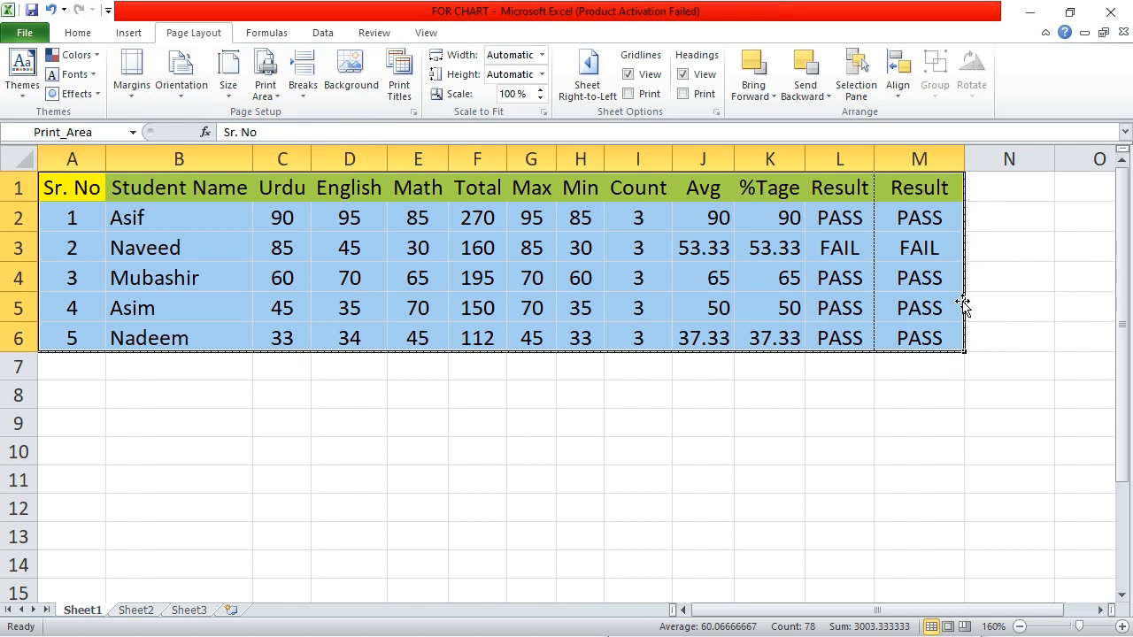
Preview the printout, scale it with Fit Sheet on One Page, and return to the worksheet
key(ctrl+p)
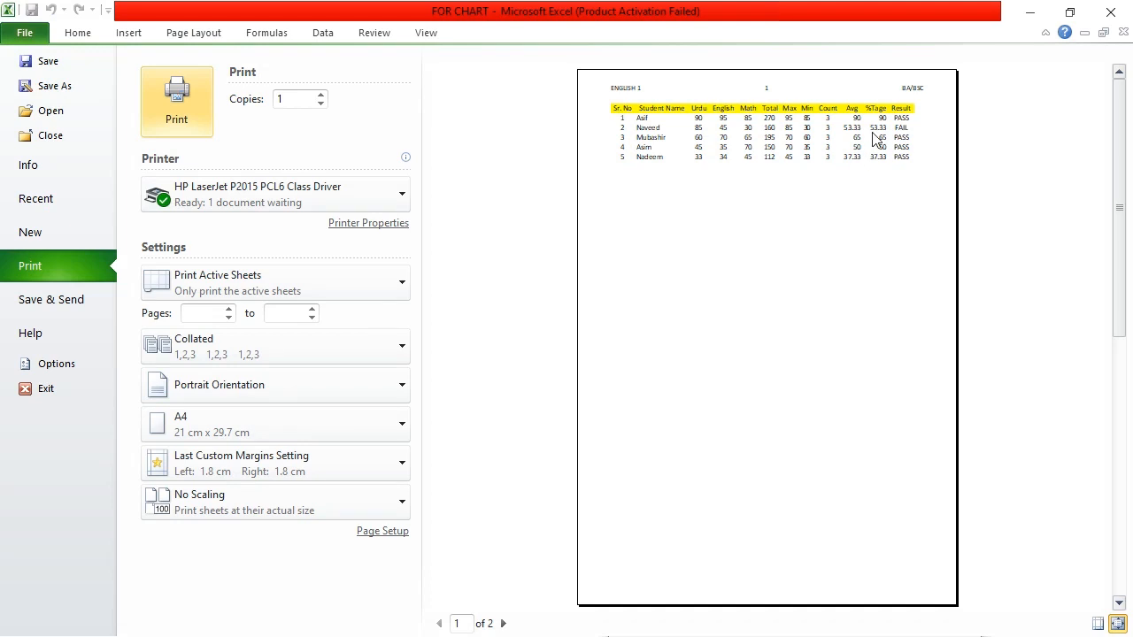
click(255, 501)
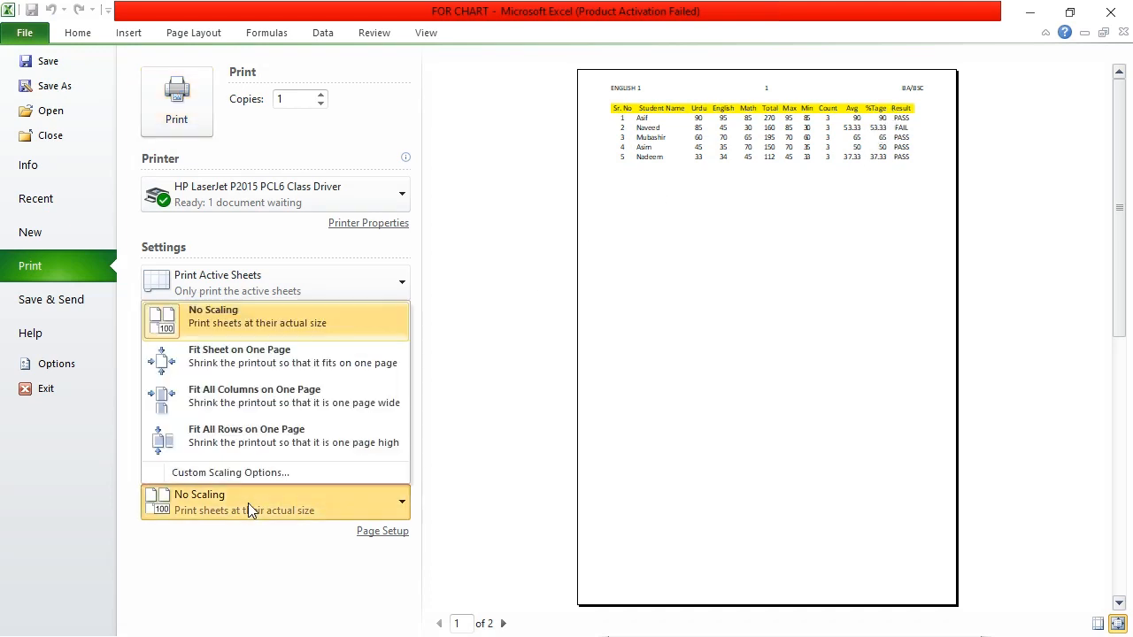
click(252, 358)
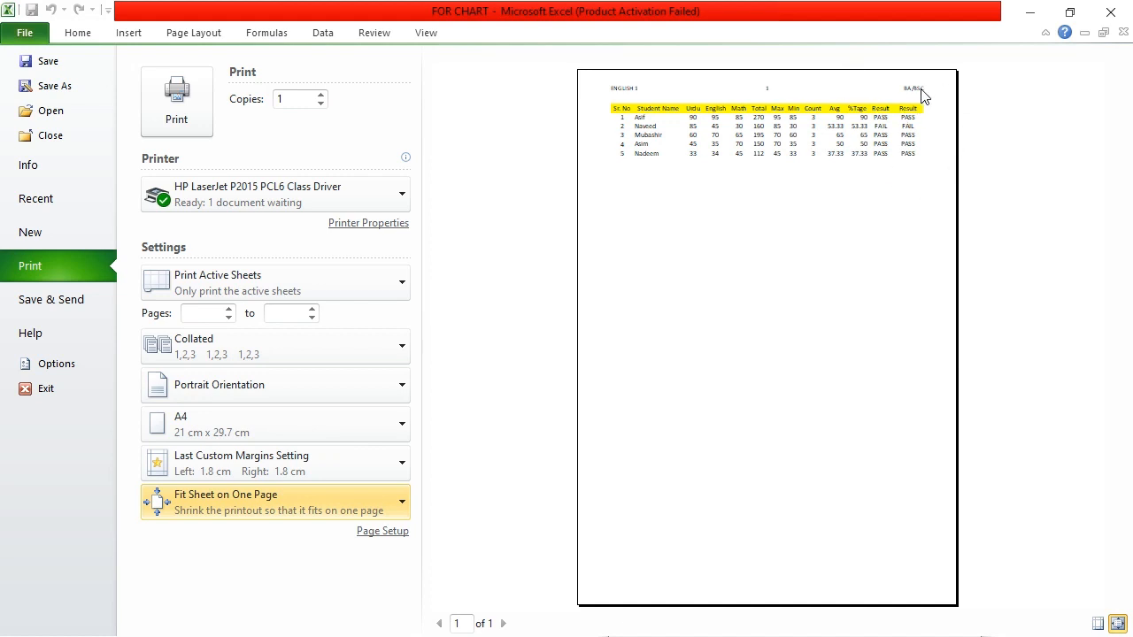
click(78, 32)
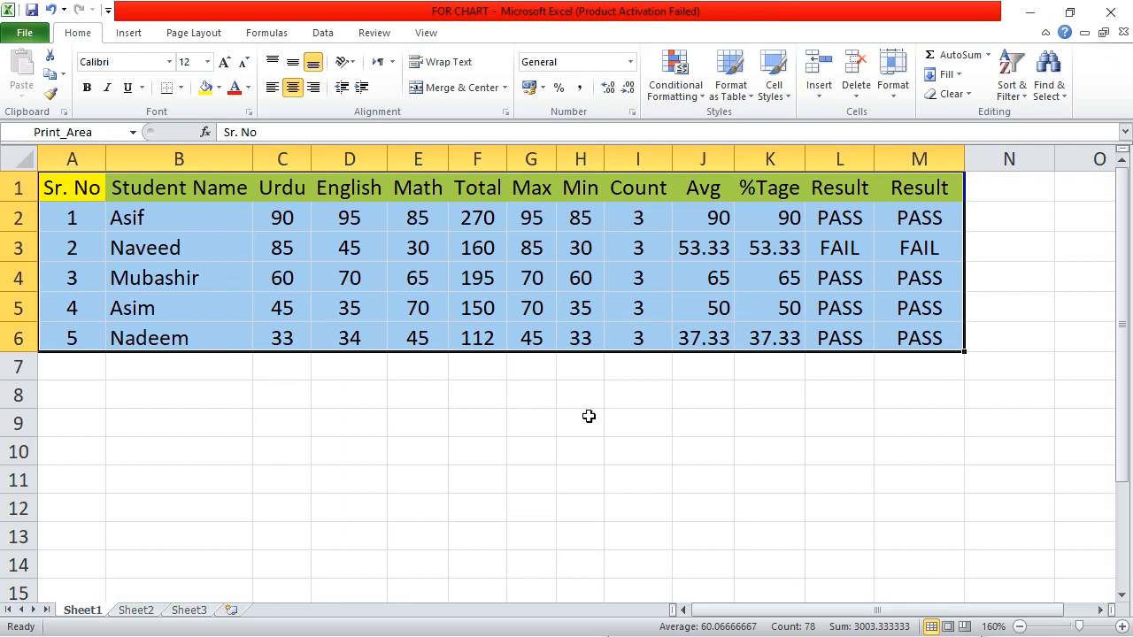
drag(76, 182, 638, 337)
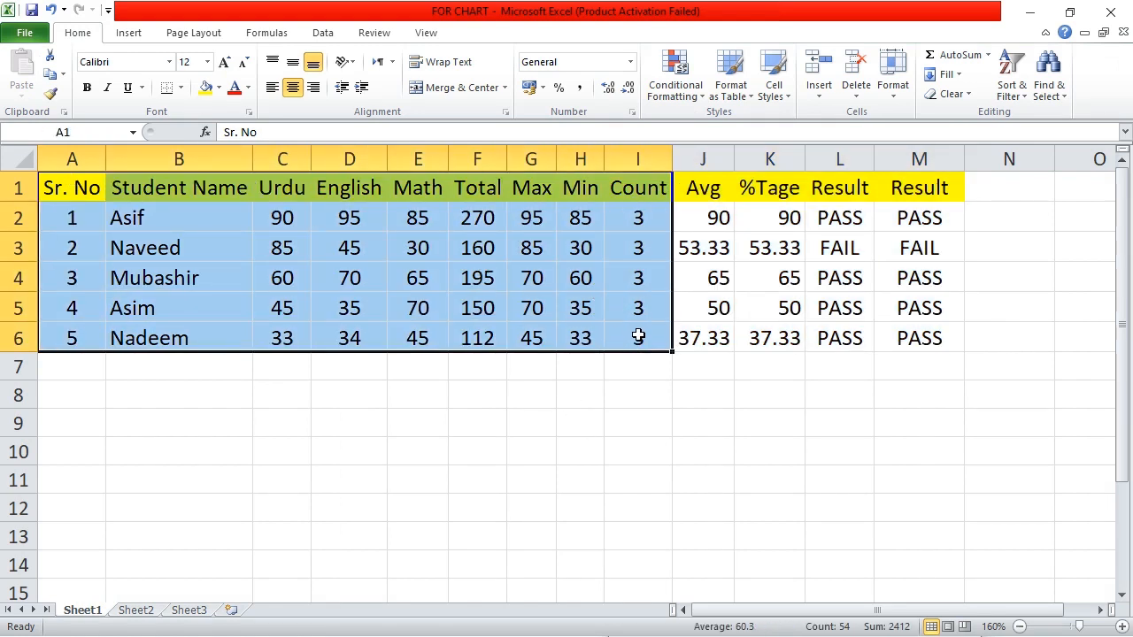
drag(91, 185, 924, 347)
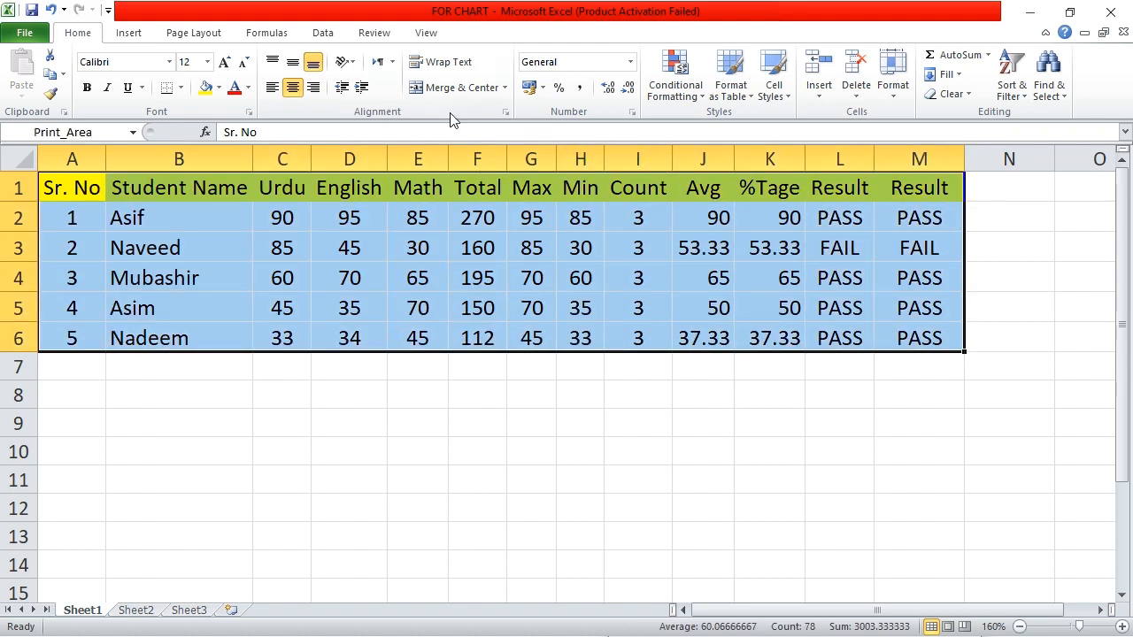
Set the page margins to Normal in the print settings
key(ctrl+p)
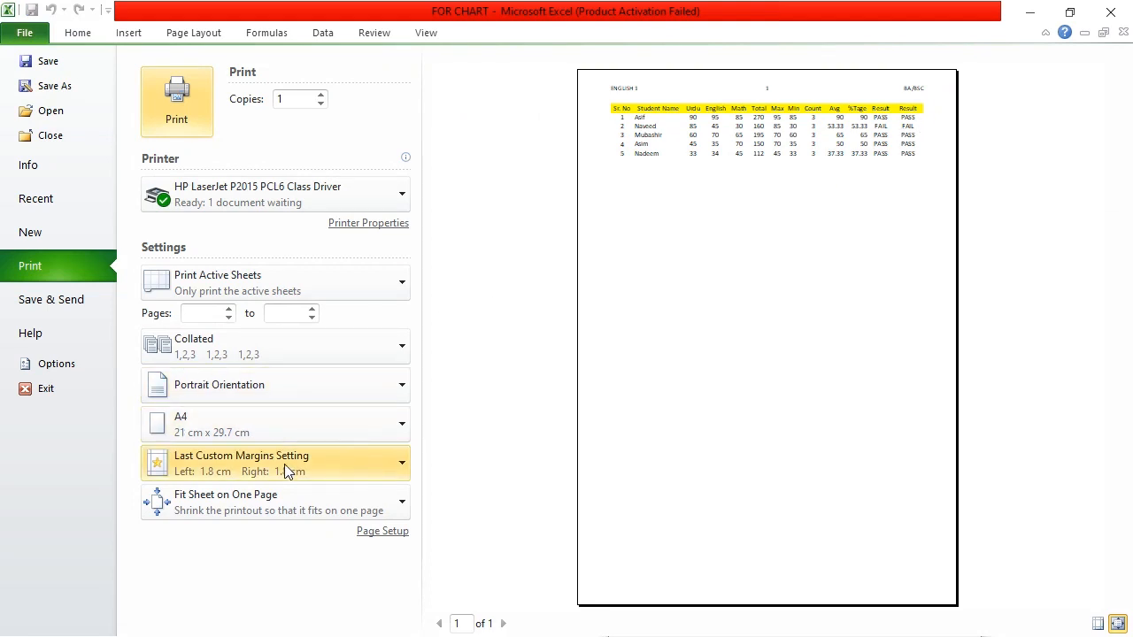
click(397, 469)
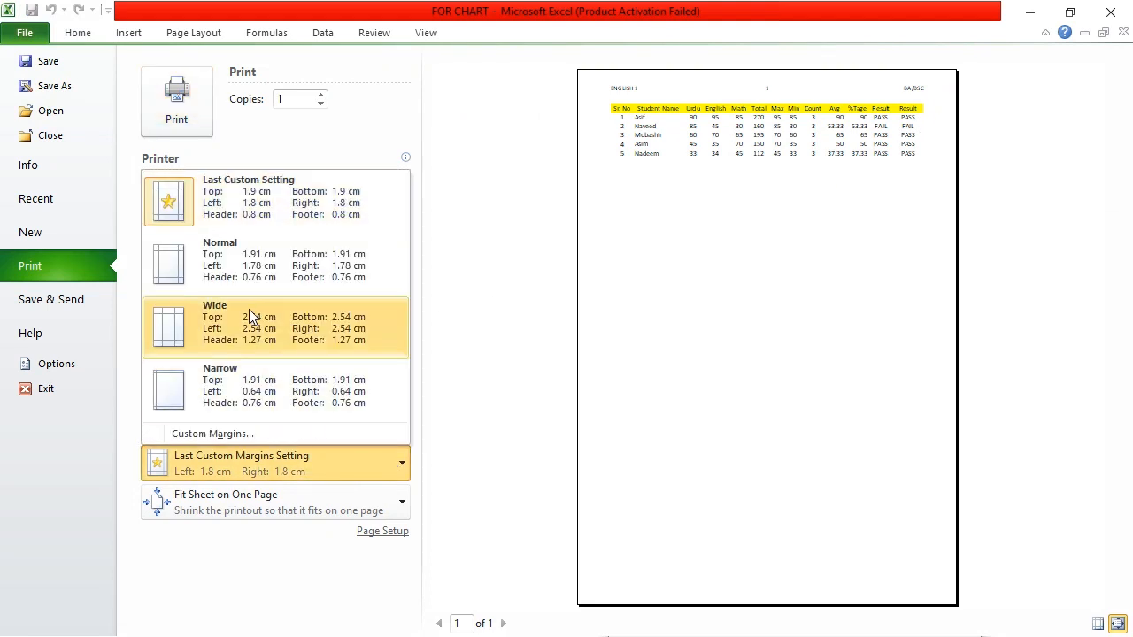
click(254, 268)
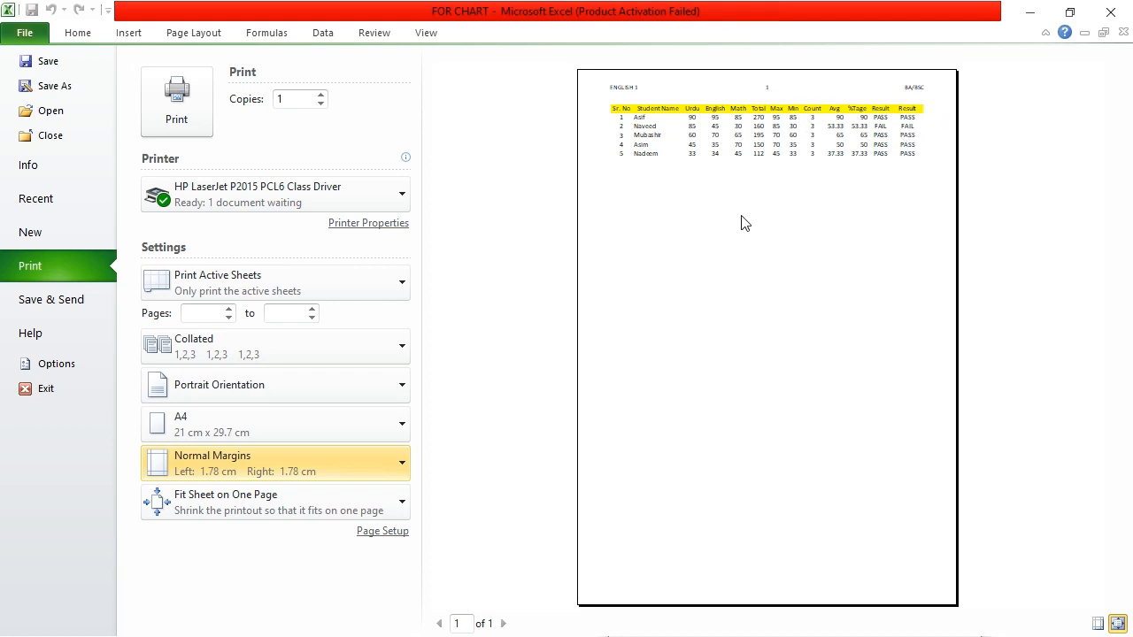
click(255, 461)
click(256, 468)
Set the printout to No Scaling in Landscape Orientation, and return to the worksheet with the table deselected
click(261, 496)
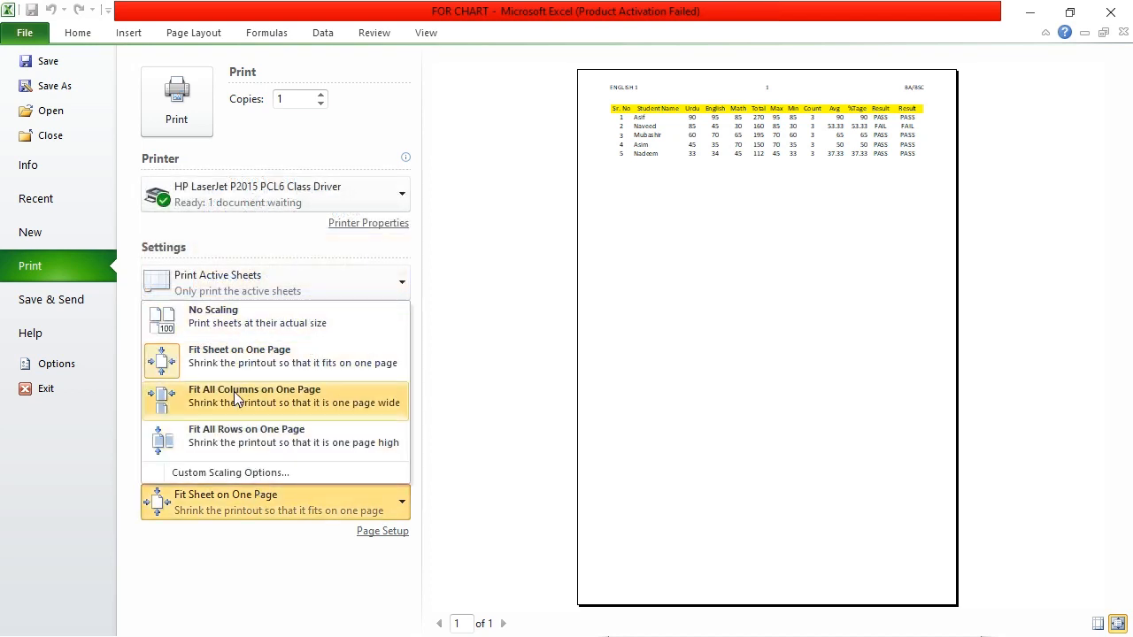
click(242, 311)
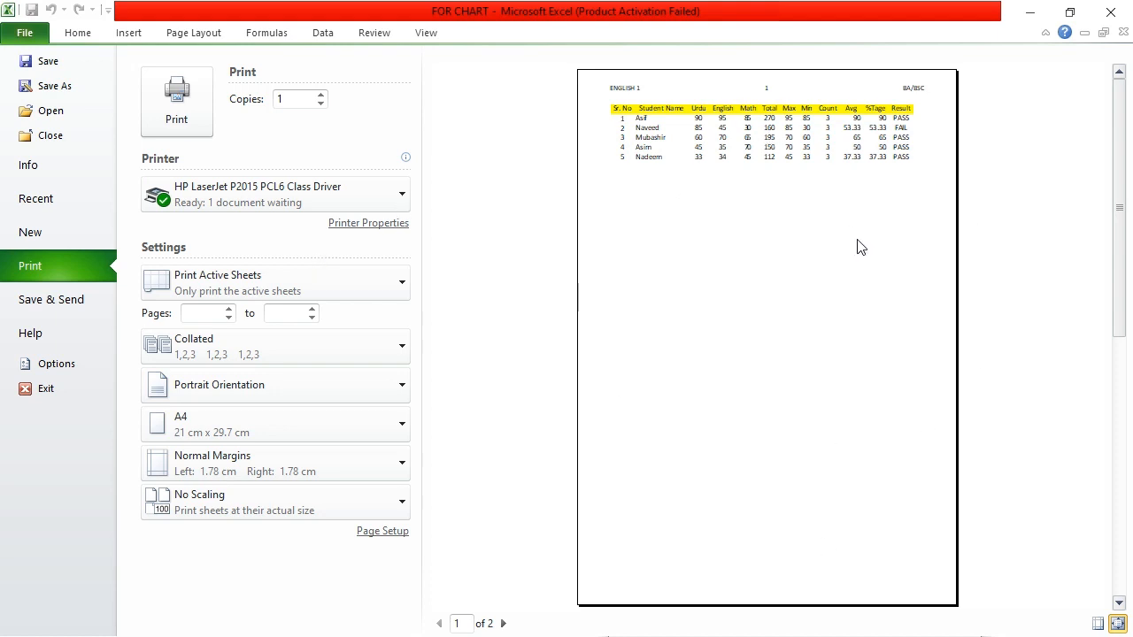
click(181, 380)
click(248, 479)
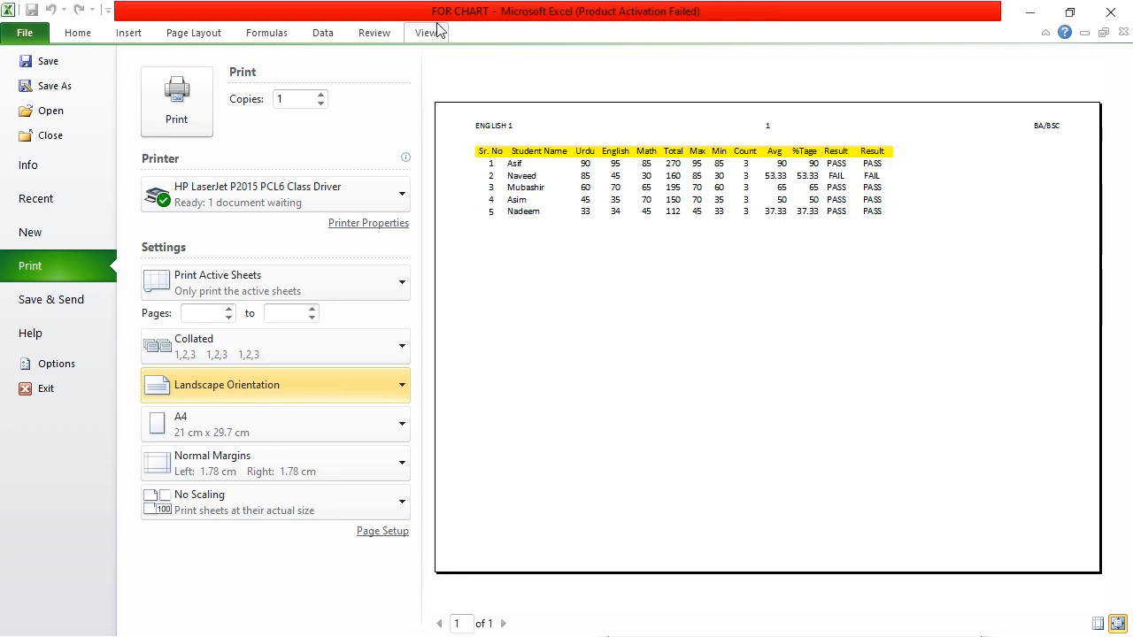
click(77, 34)
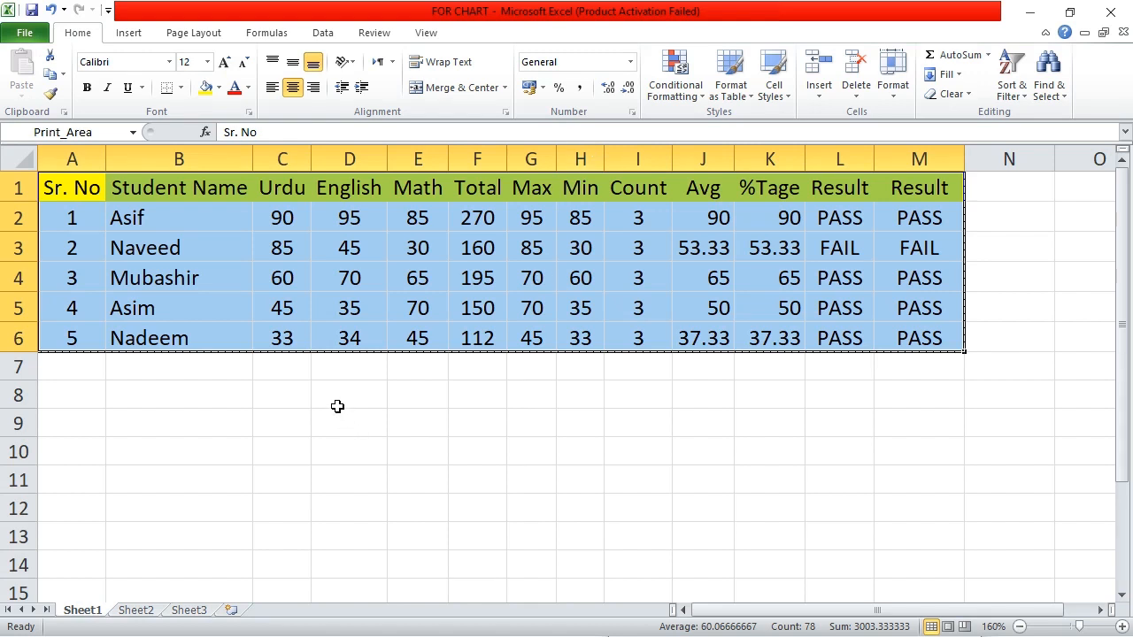
click(334, 400)
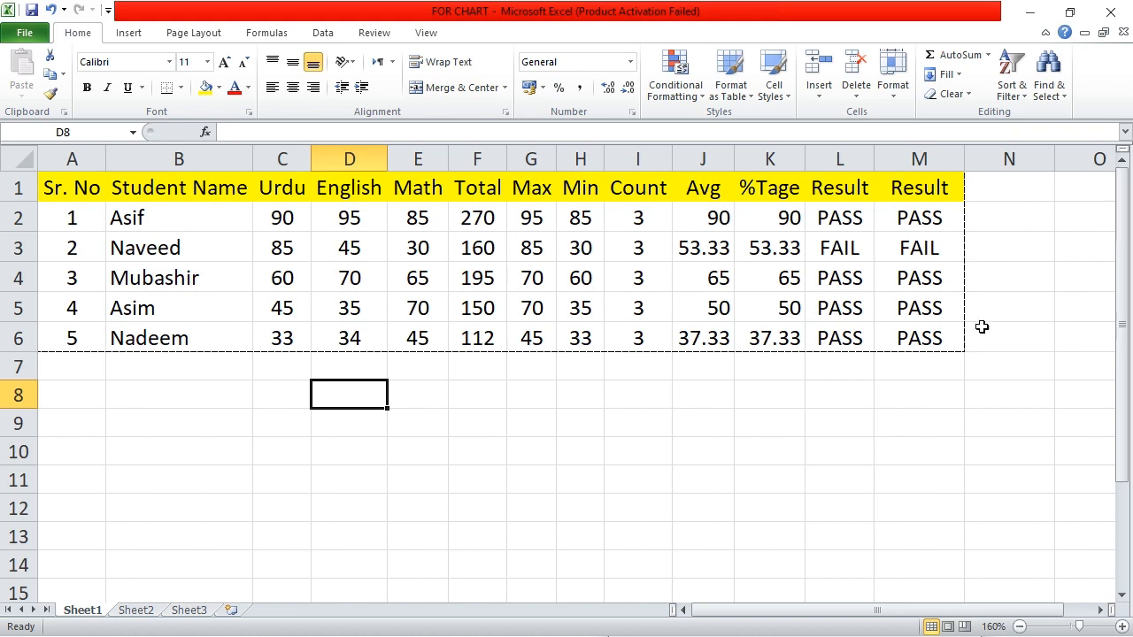
drag(1021, 209, 1105, 482)
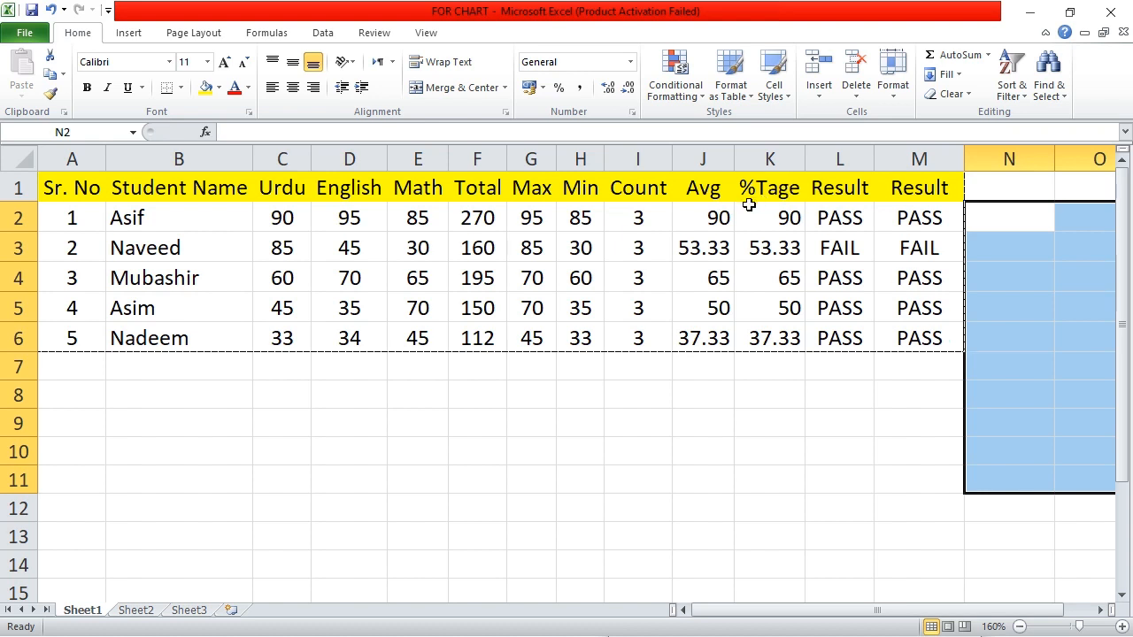
drag(746, 207, 759, 418)
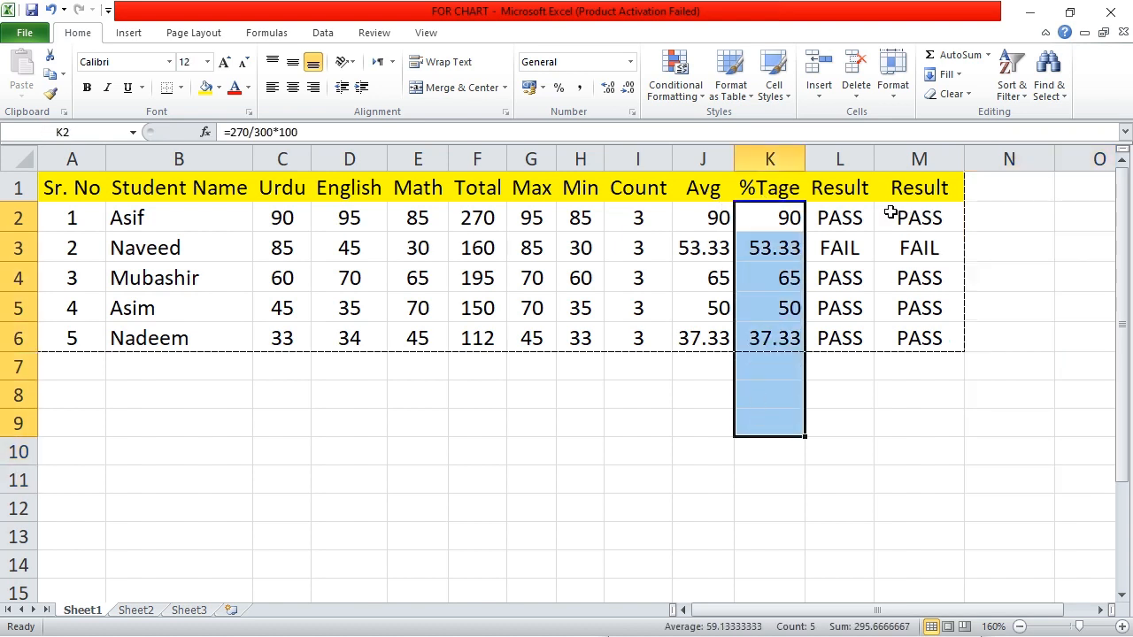
drag(894, 212, 907, 425)
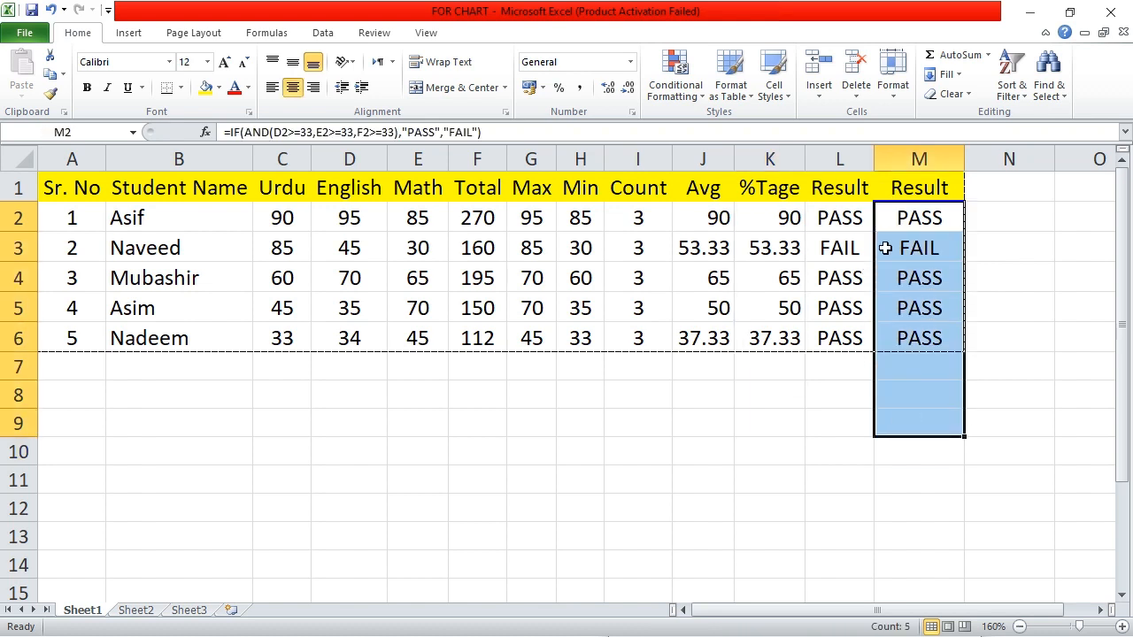
drag(837, 186, 849, 340)
click(852, 416)
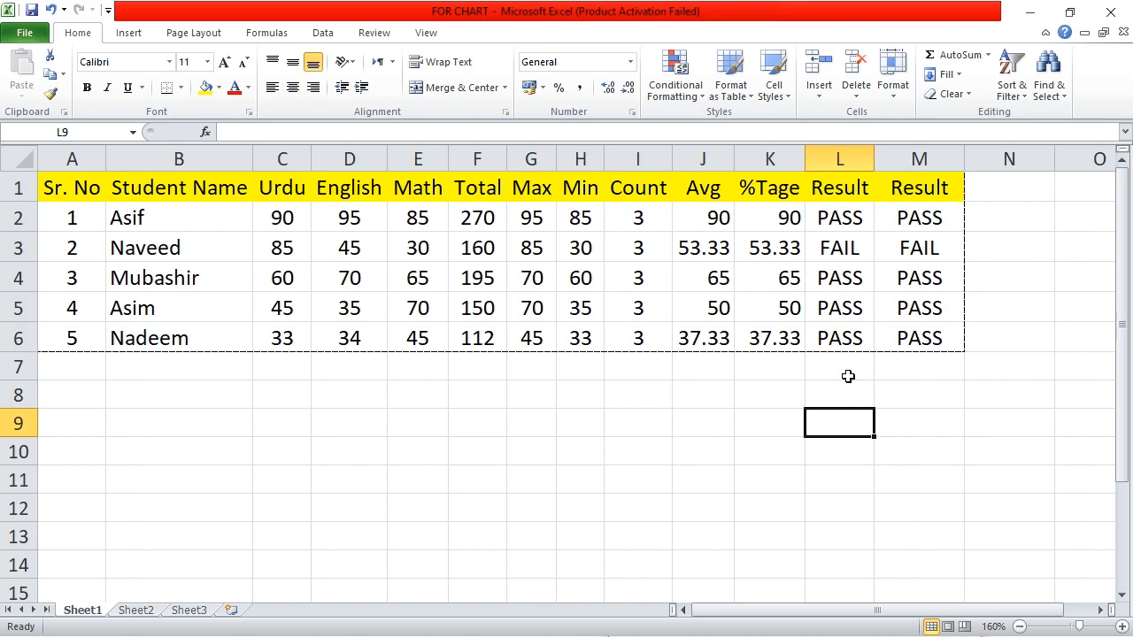
Switch the sheet to Page Break Preview and shrink the print area to A1:L6, leaving out the second Result column
click(129, 32)
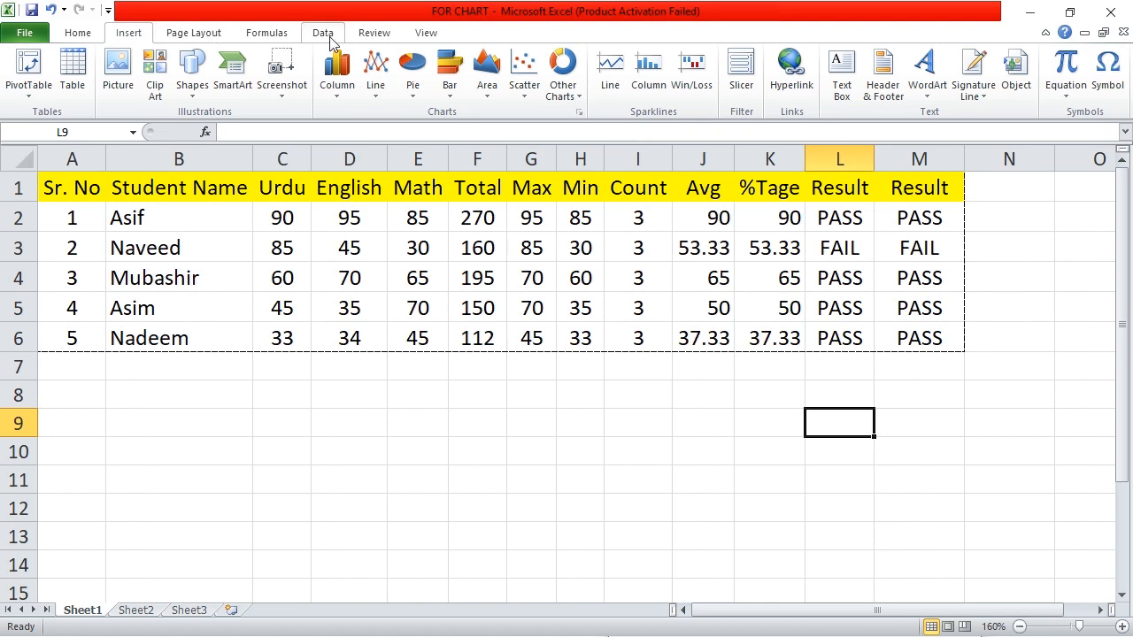
click(427, 34)
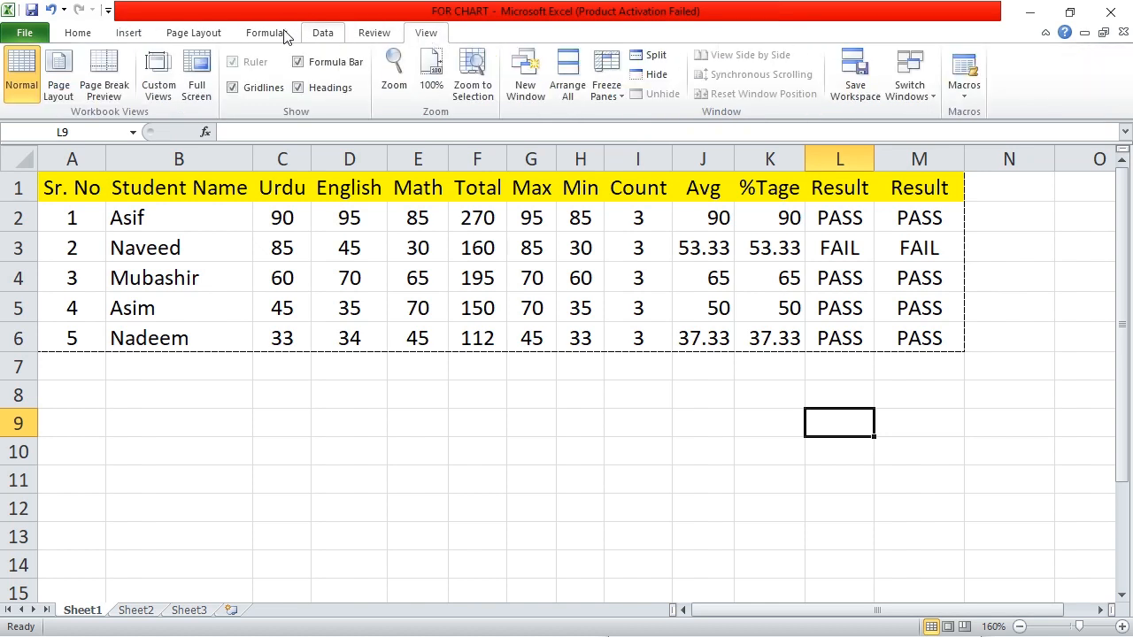
click(116, 94)
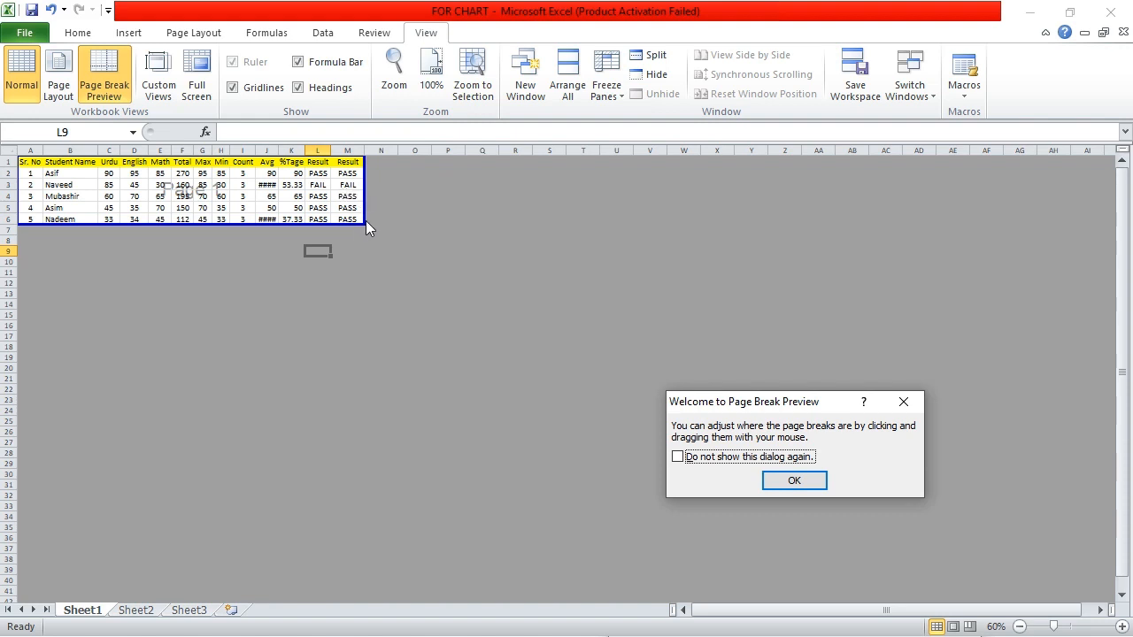
click(776, 480)
drag(365, 223, 335, 224)
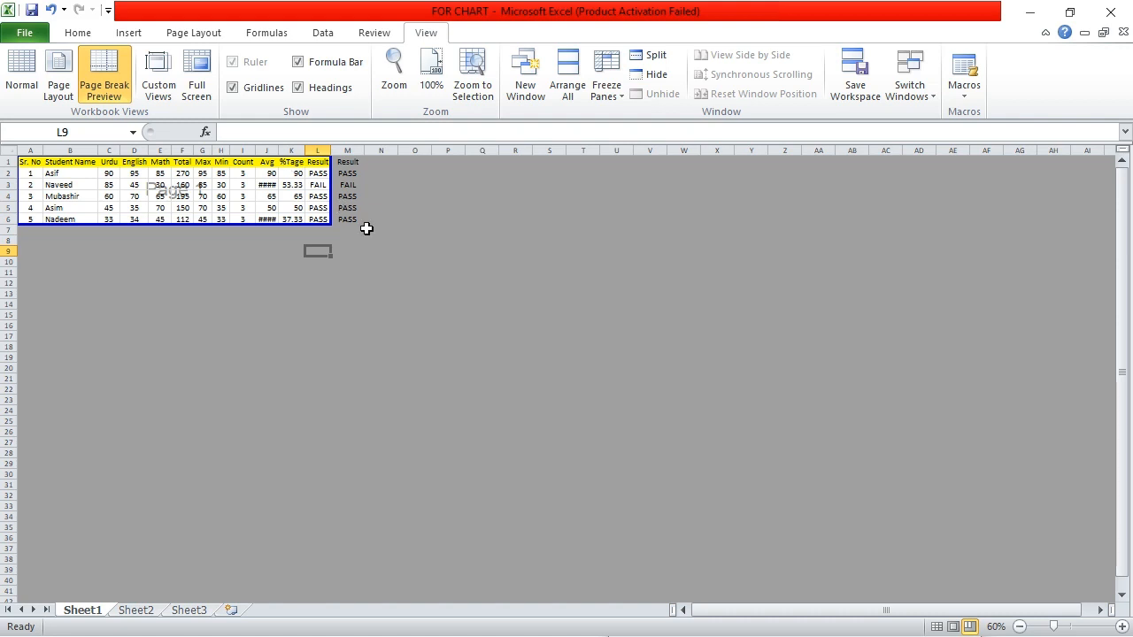
Preview the printout and examine the print settings for number of copies, page range and collation
key(ctrl+p)
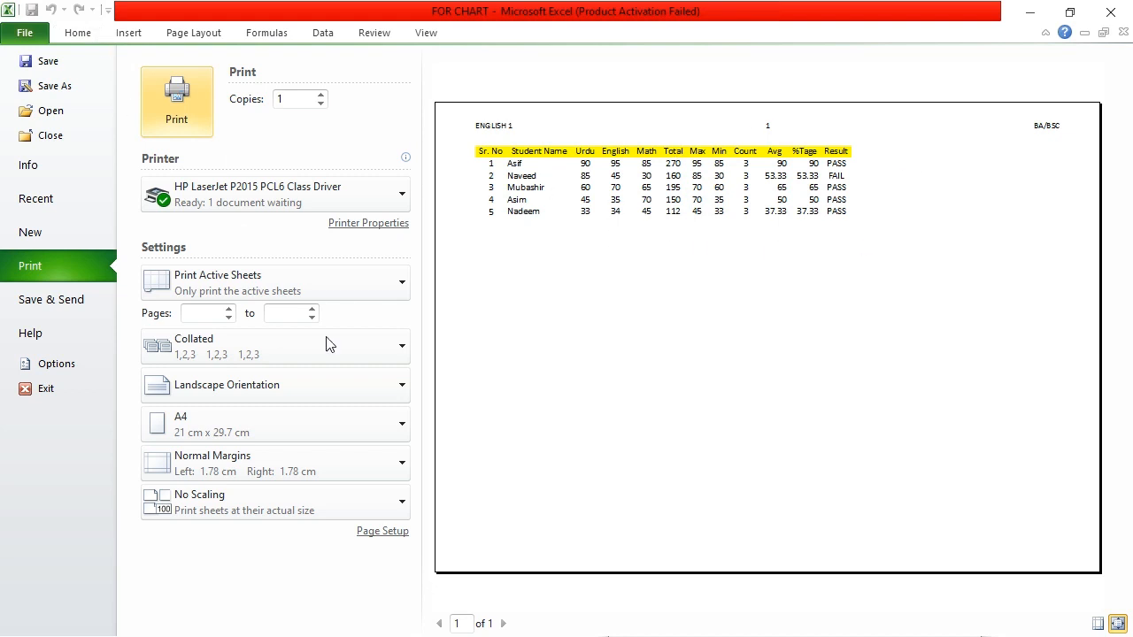
click(291, 99)
double_click(277, 99)
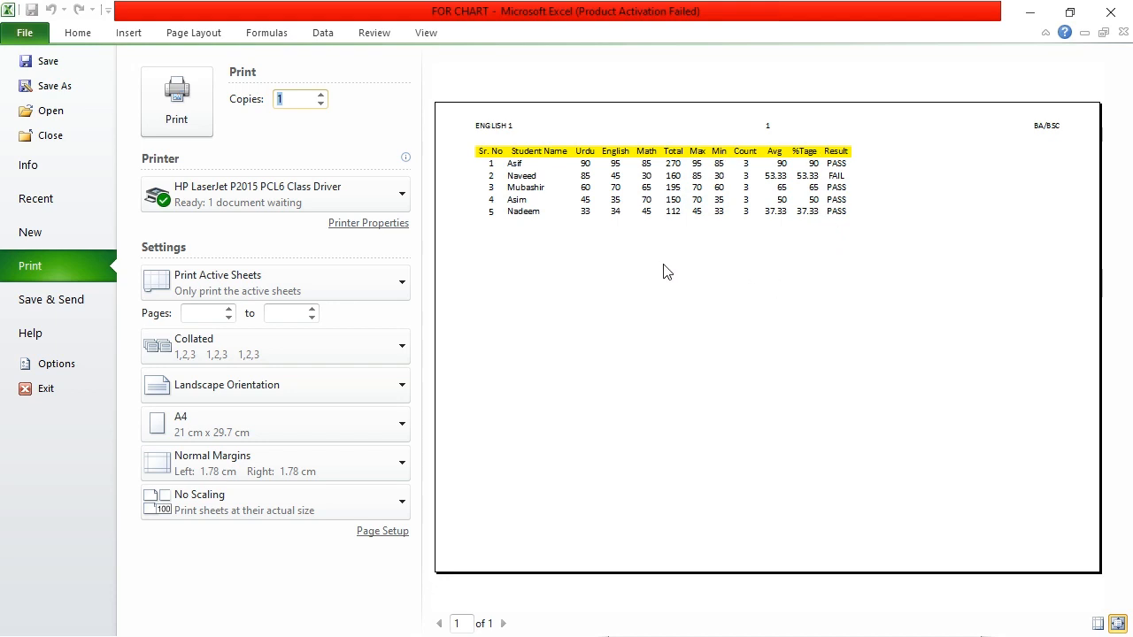
click(296, 118)
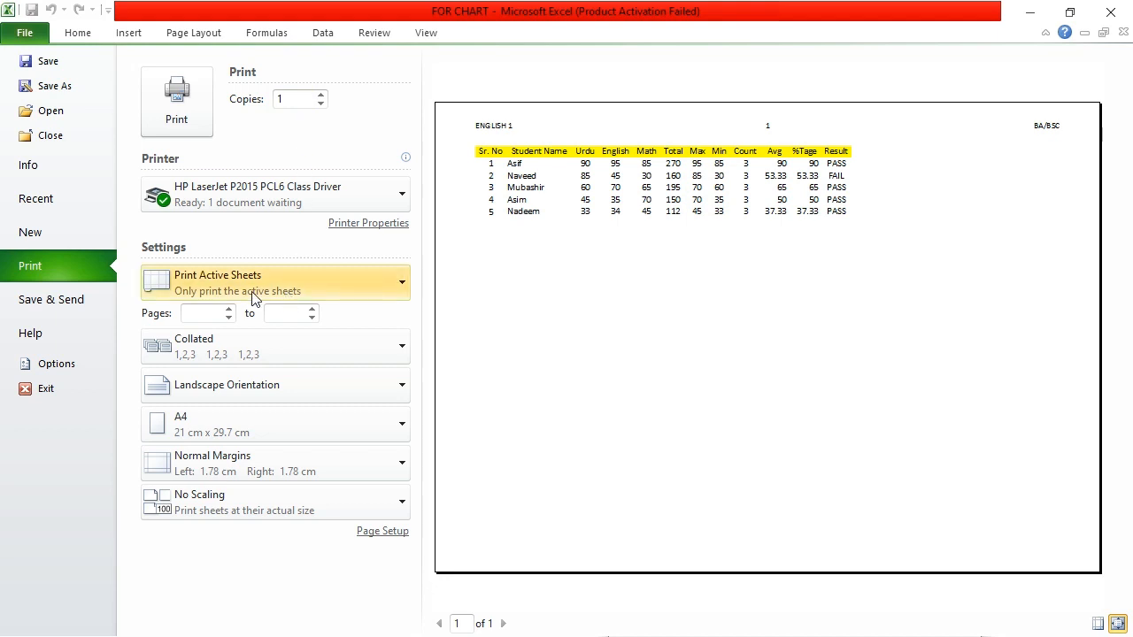
click(206, 317)
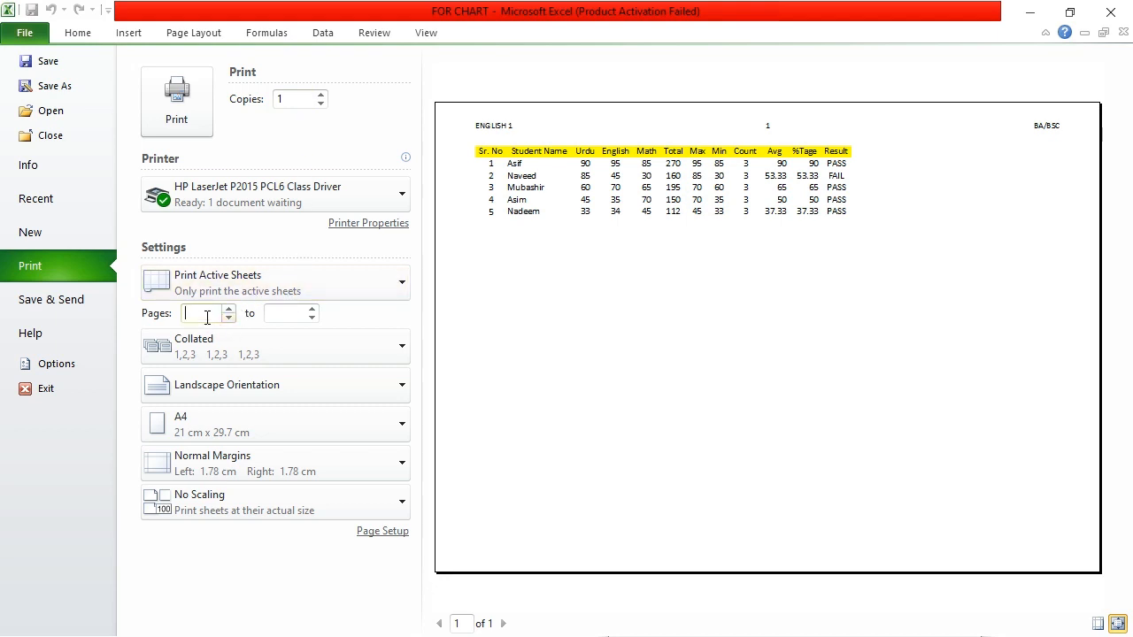
click(277, 313)
click(221, 347)
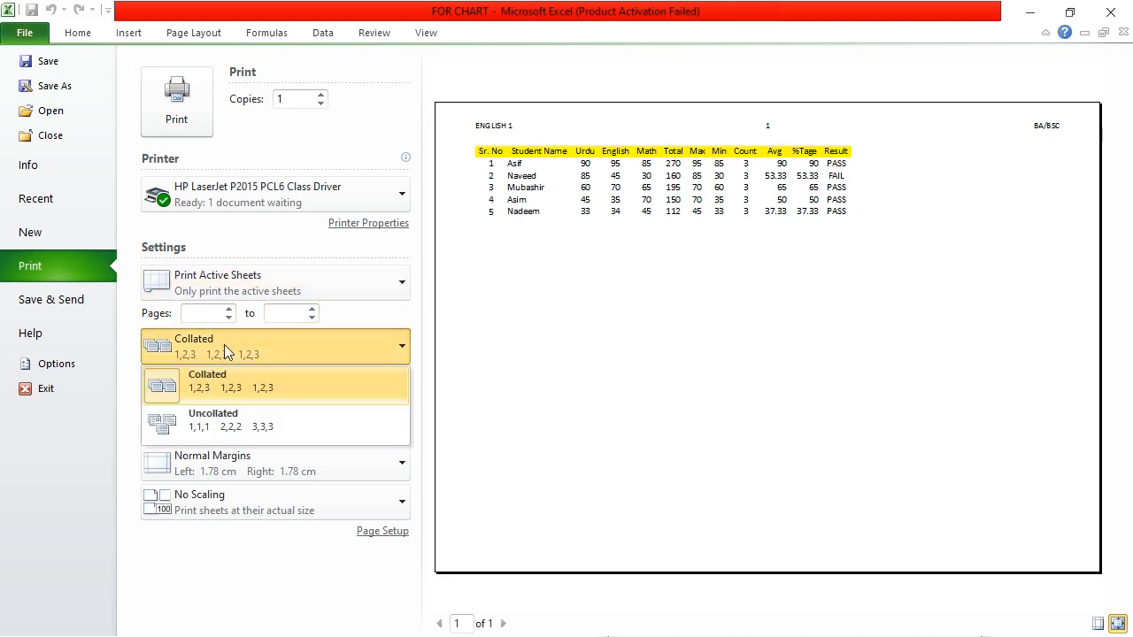